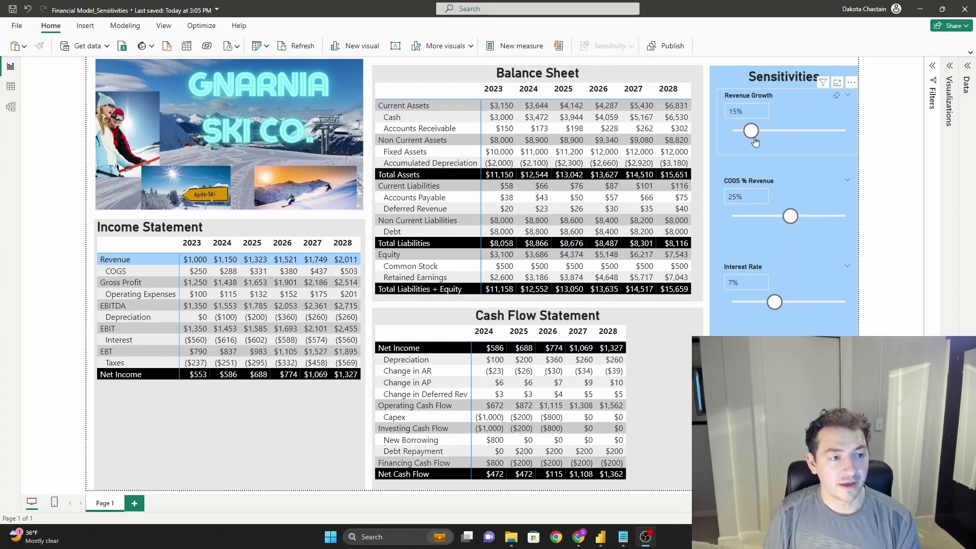
Step: Raise Revenue Growth, COGS % Revenue to 28% and Interest Rate to 9% on the slicers
mouse_move(751, 131)
mouse_down()
mouse_move(764, 131)
mouse_move(757, 134)
mouse_up()
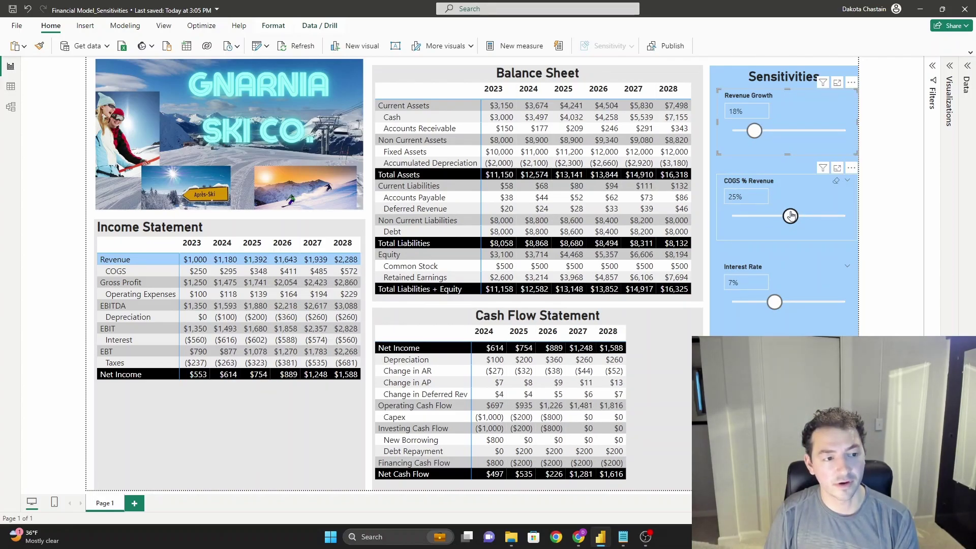
drag(792, 217, 797, 217)
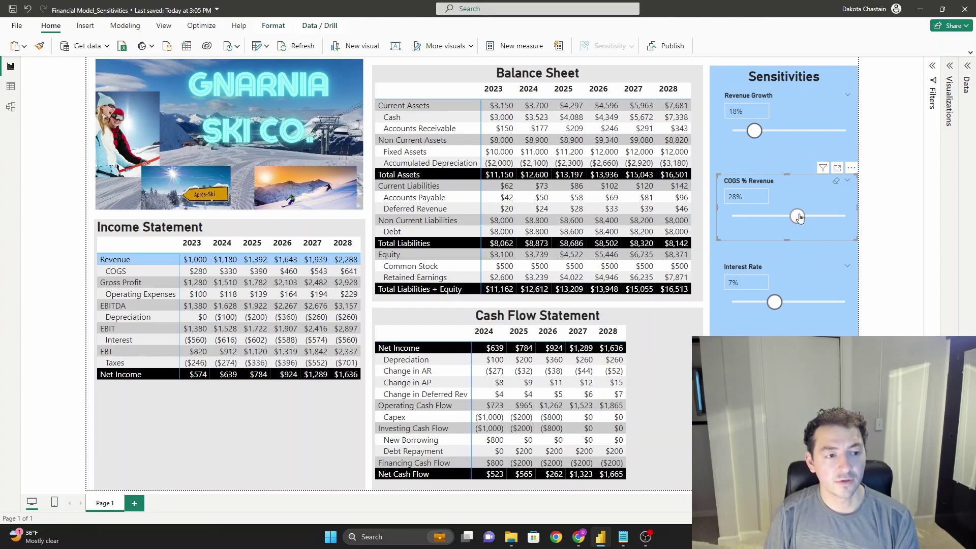
drag(777, 302, 786, 303)
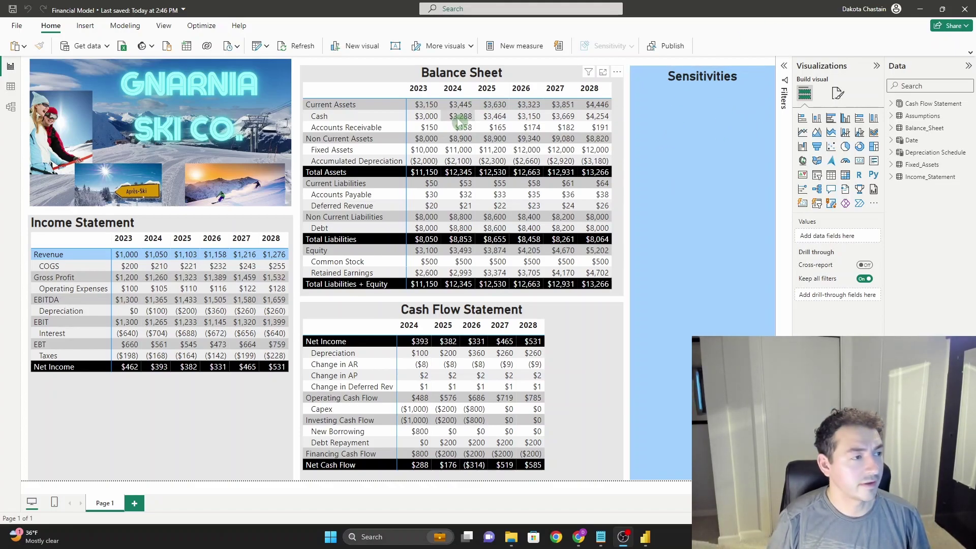
Step: Show the New parameter choices from the Modeling tools
click(128, 27)
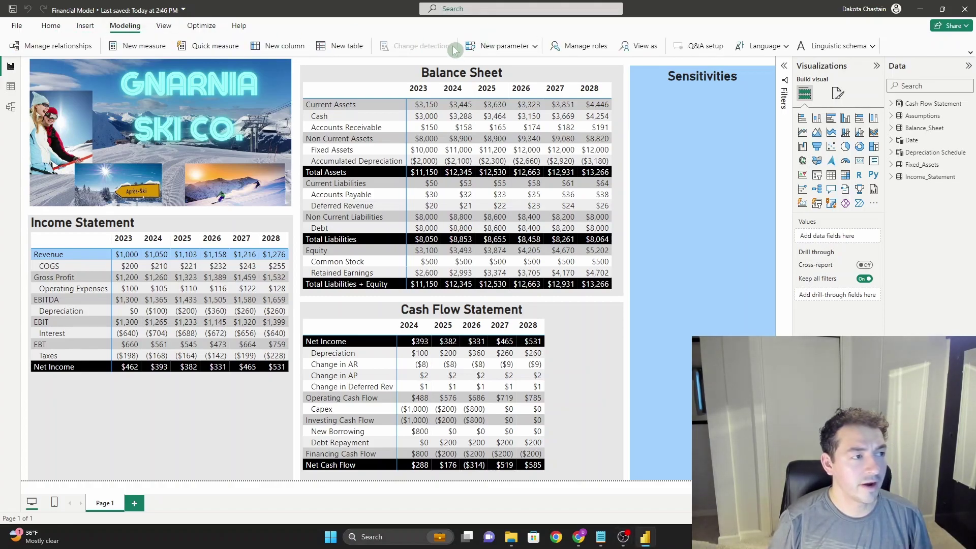
click(518, 47)
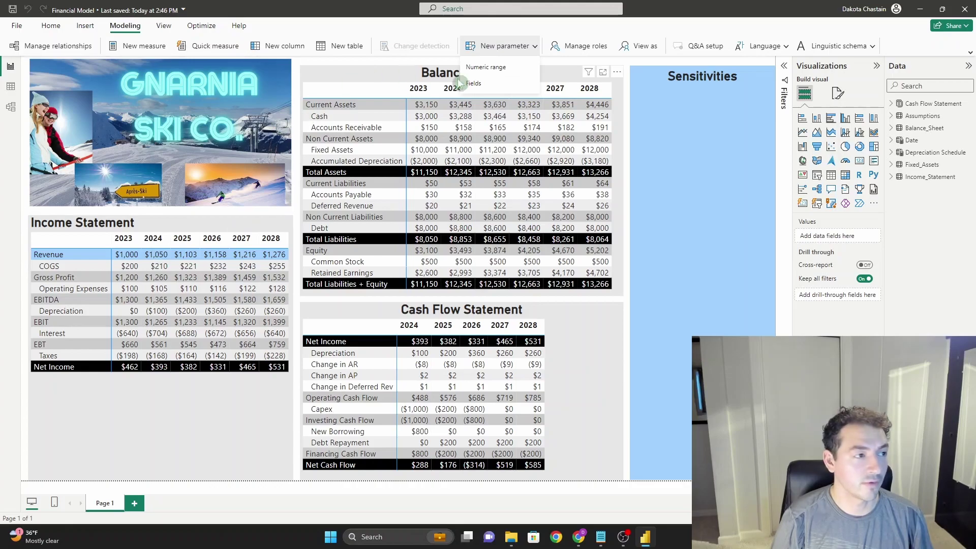
Step: Start a numeric range parameter named Revenue Growth %, decimal type, maximum 1, increment .01
click(498, 67)
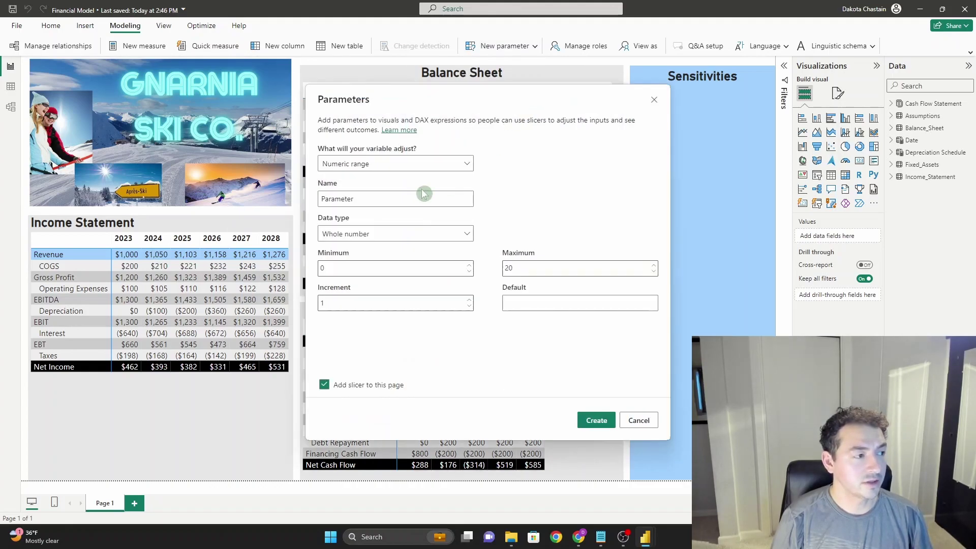
double_click(397, 198)
text(R)
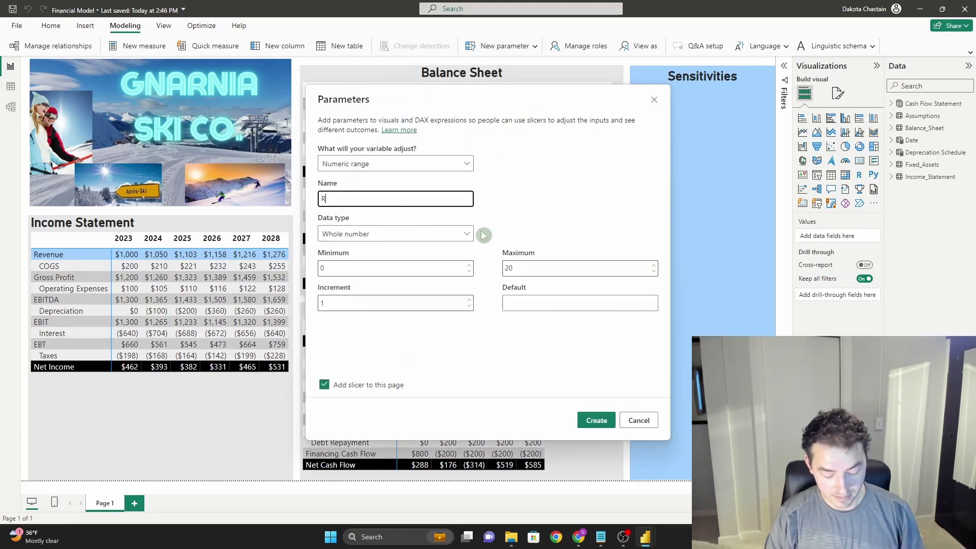
text(evenue Growth %)
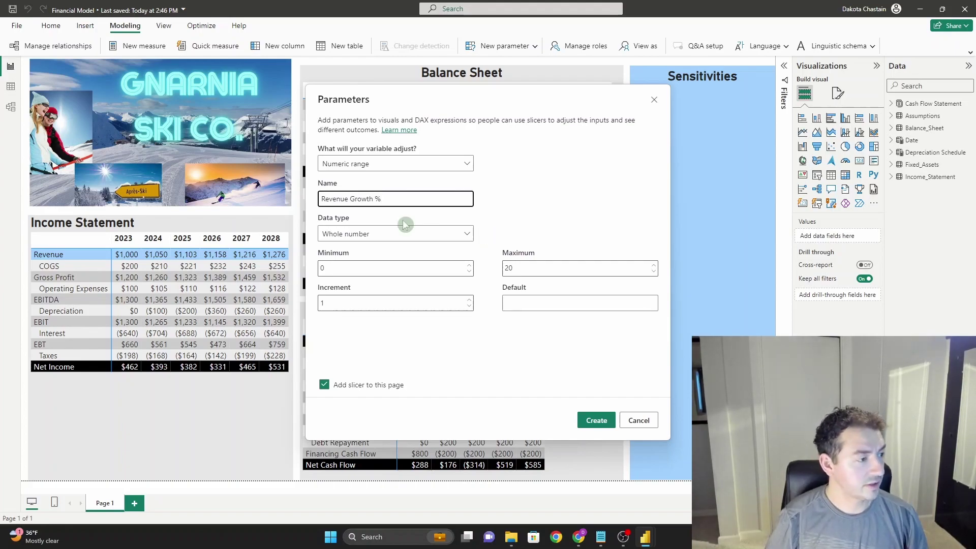
click(407, 234)
click(383, 262)
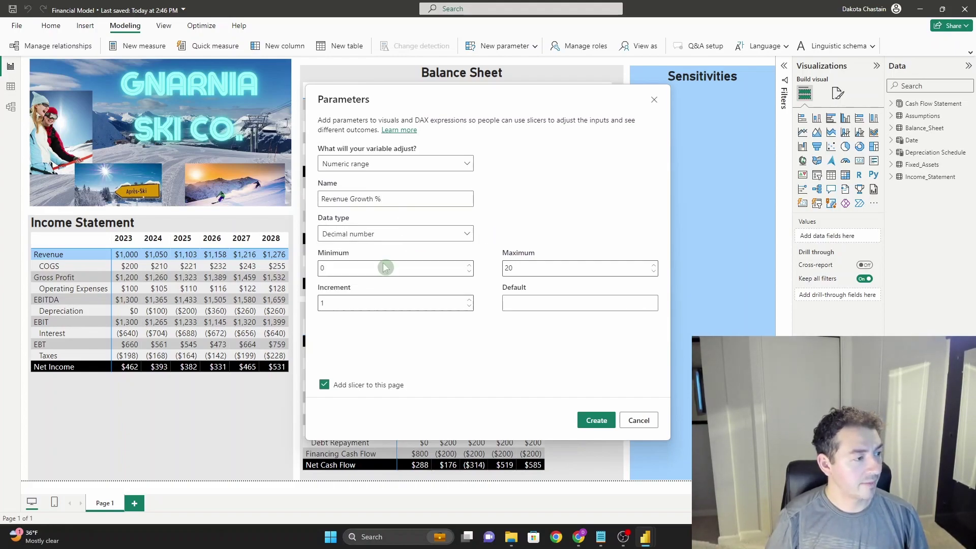
click(381, 235)
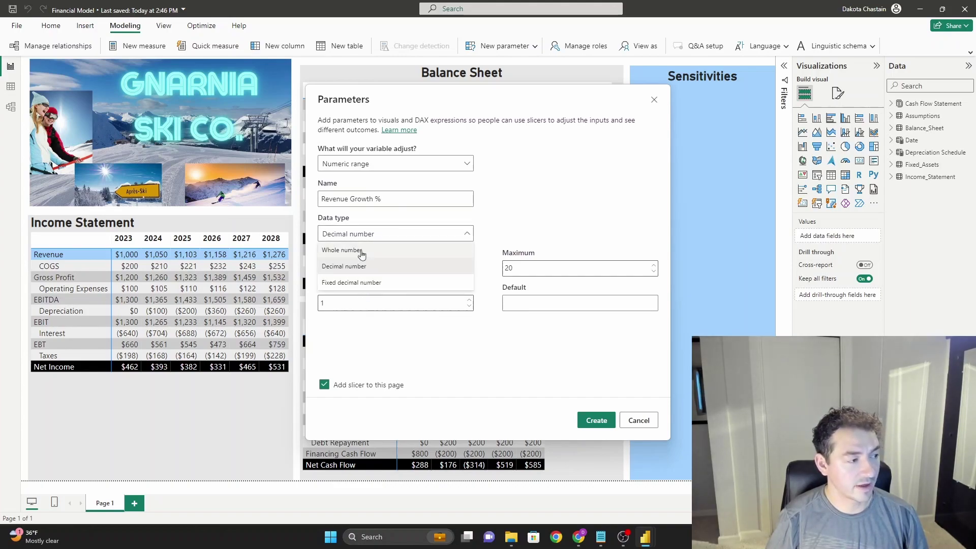
click(399, 241)
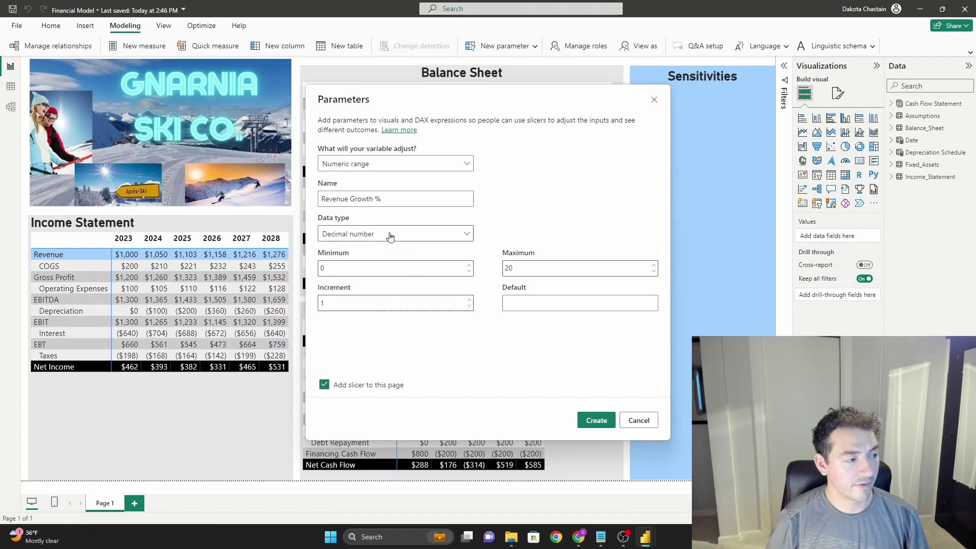
click(383, 314)
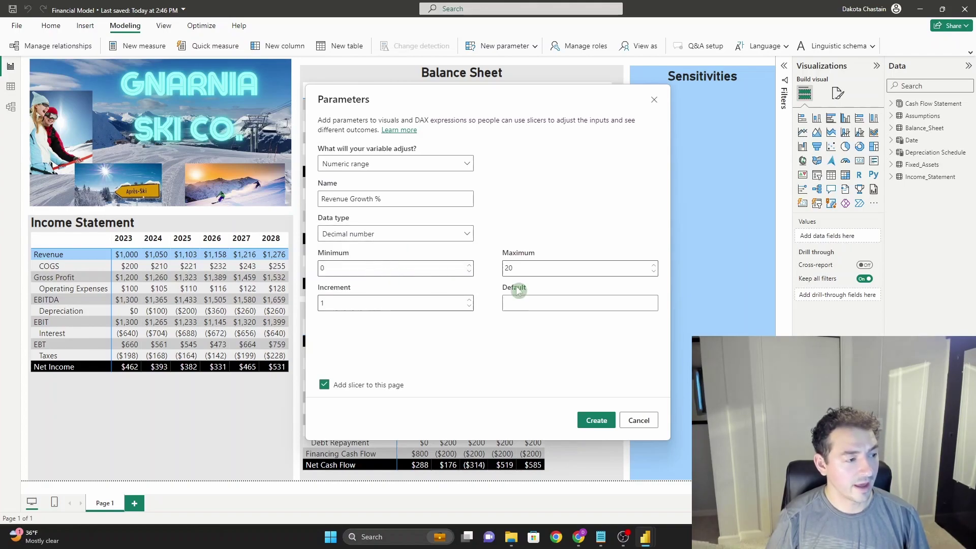
key(Tab)
text(1)
double_click(385, 301)
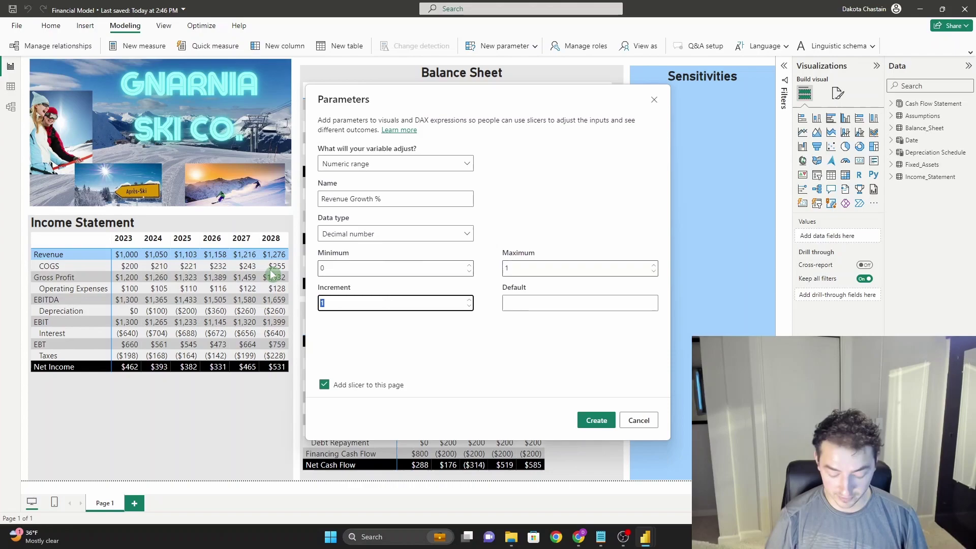
text(.01)
Step: Keep Decimal number as the data type, set default .05, keep Add slicer checked, and create it
click(390, 233)
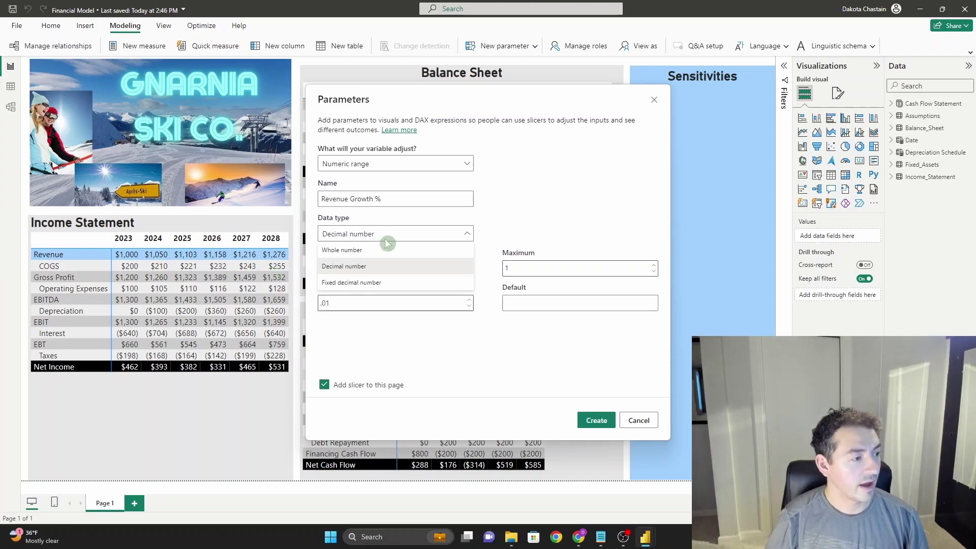
click(354, 251)
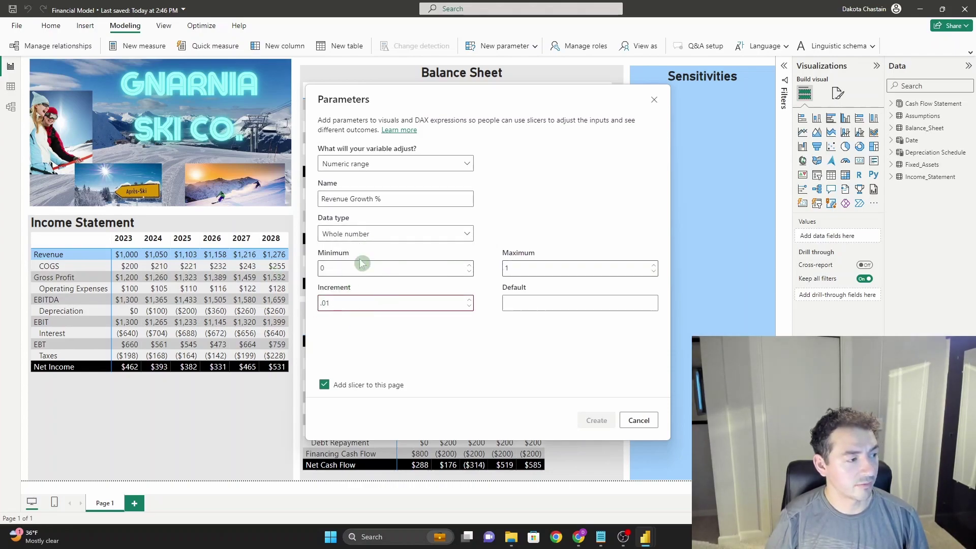
click(360, 235)
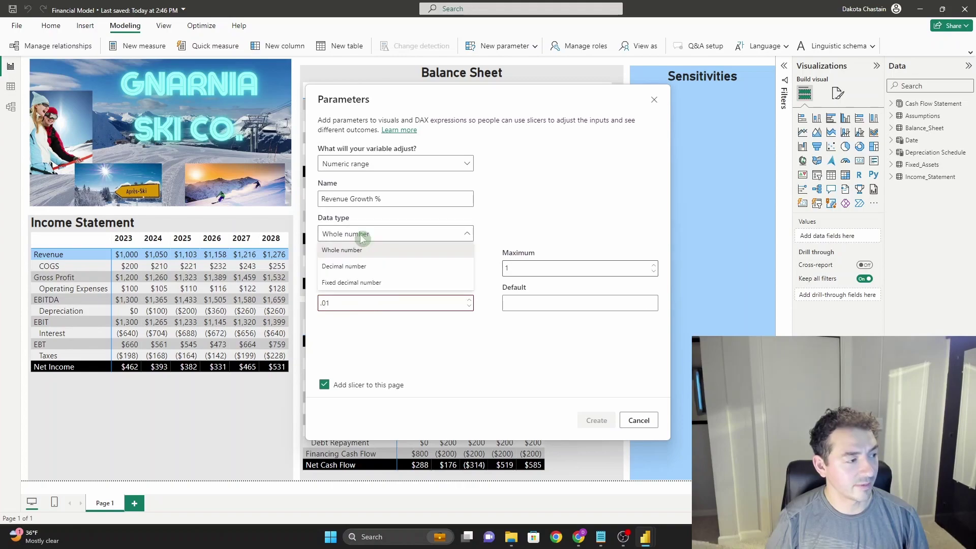
click(360, 267)
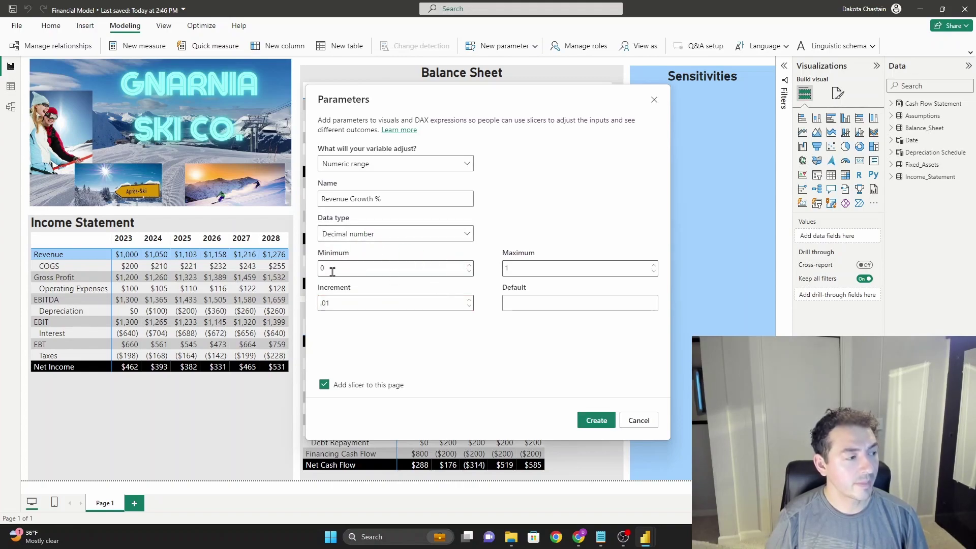
click(348, 266)
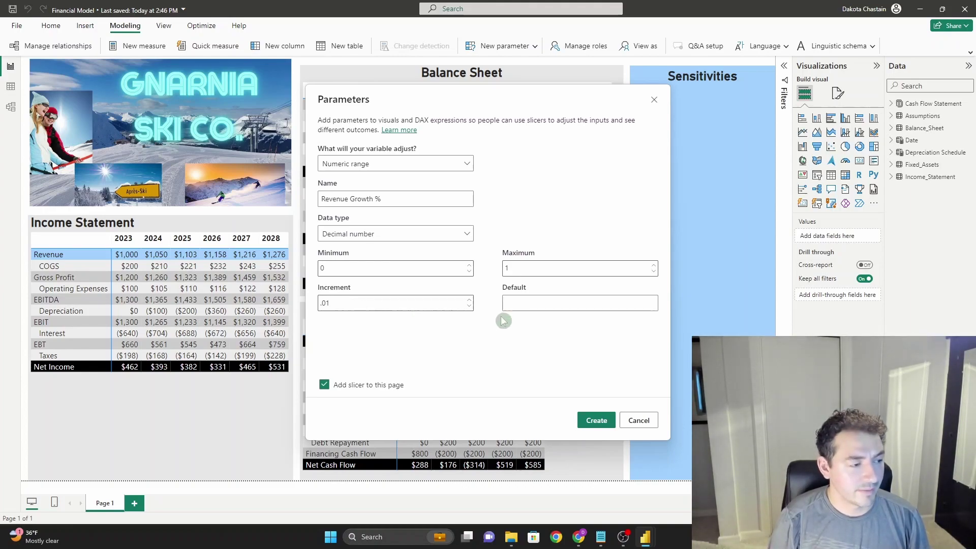
click(515, 304)
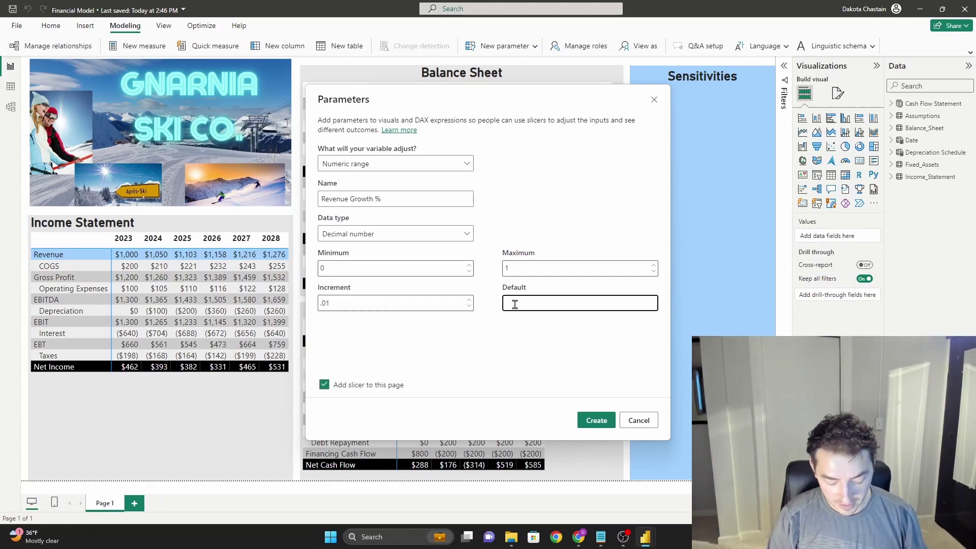
text(.05)
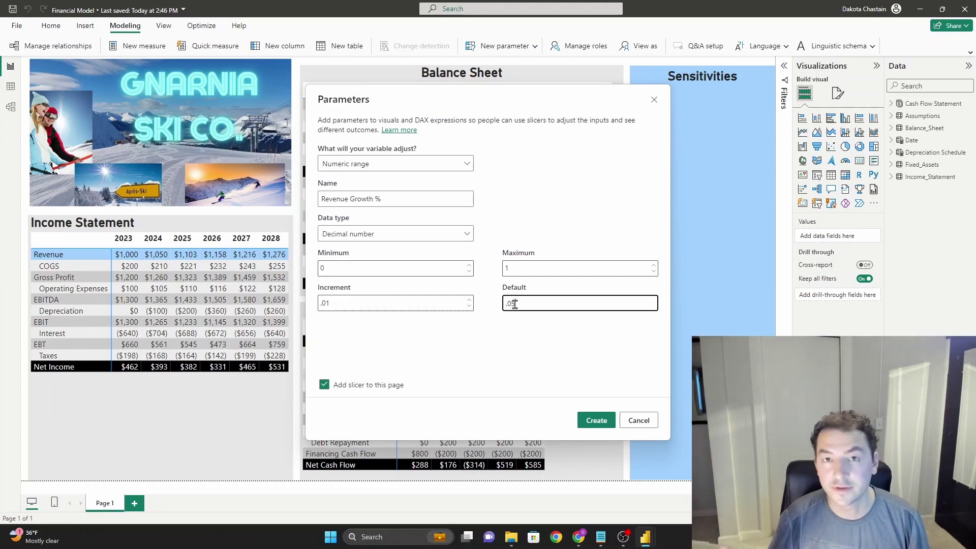
click(325, 384)
click(359, 385)
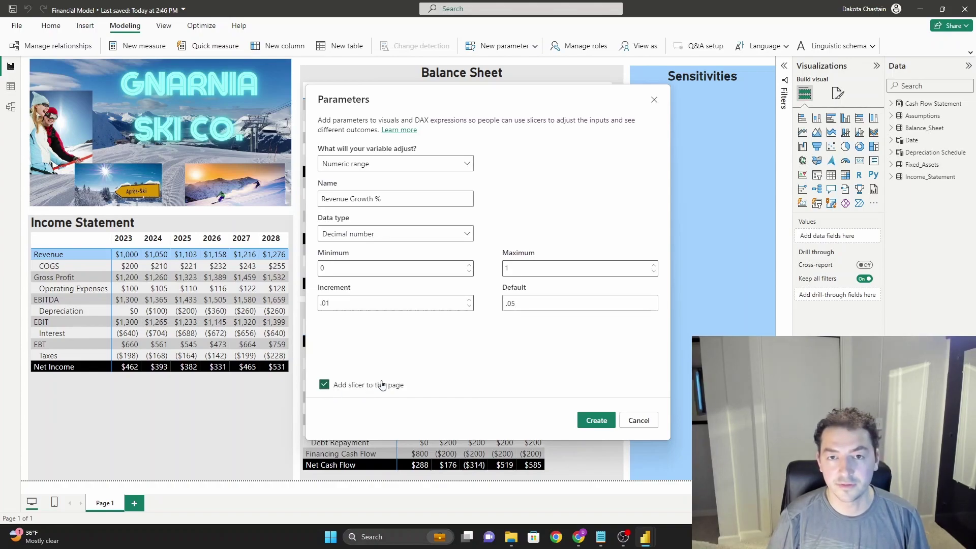
click(592, 425)
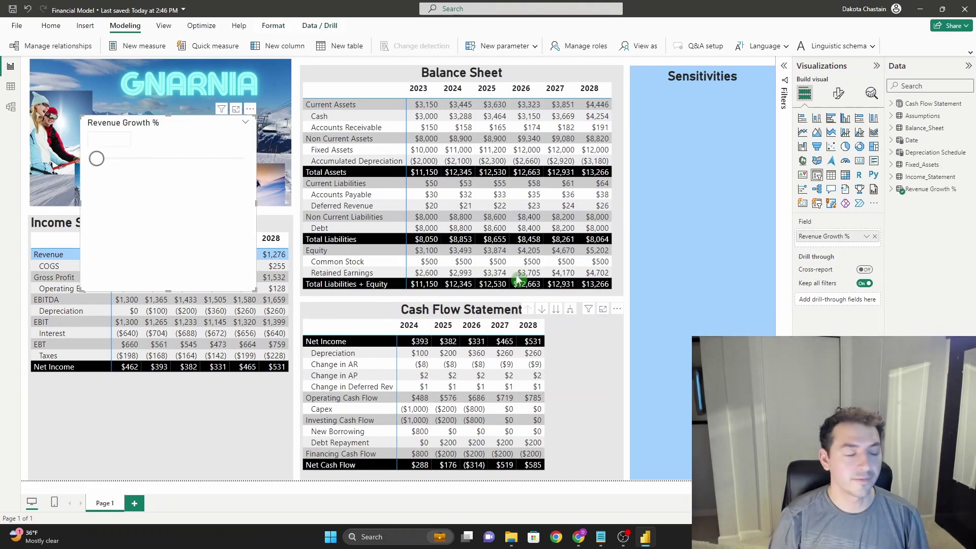
Step: Move the Revenue Growth % slicer into the Sensitivities panel, shrink it, and set it to 0.20
drag(251, 140, 770, 121)
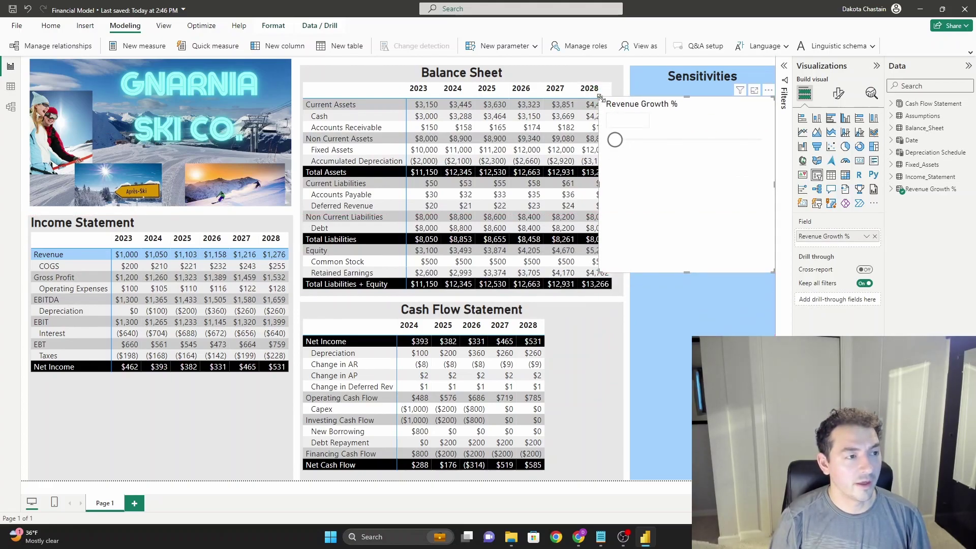
drag(600, 97, 636, 105)
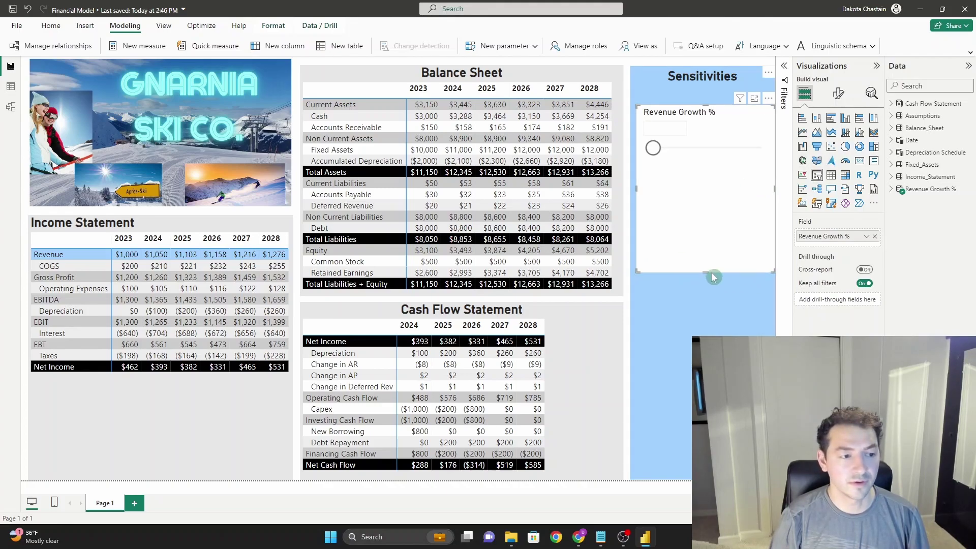
drag(704, 273, 701, 167)
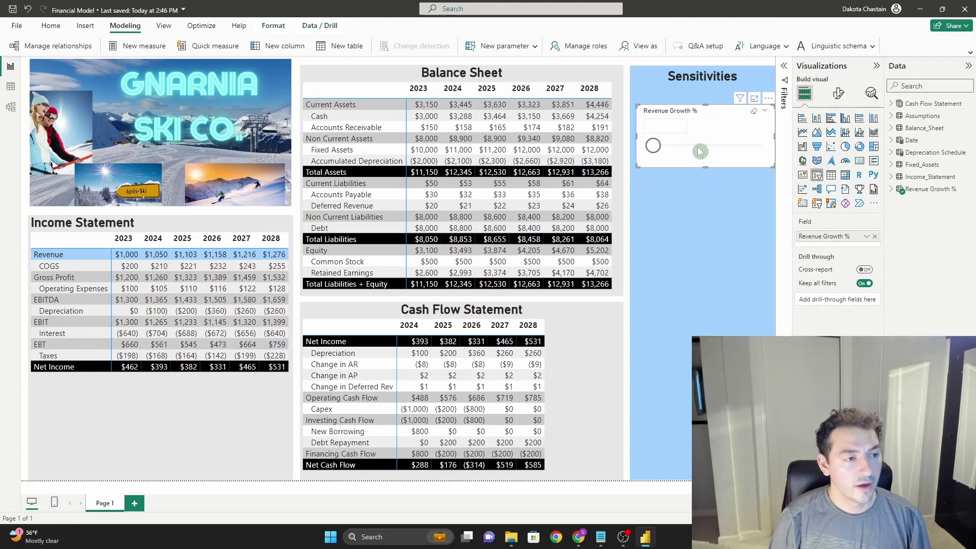
drag(655, 148, 680, 159)
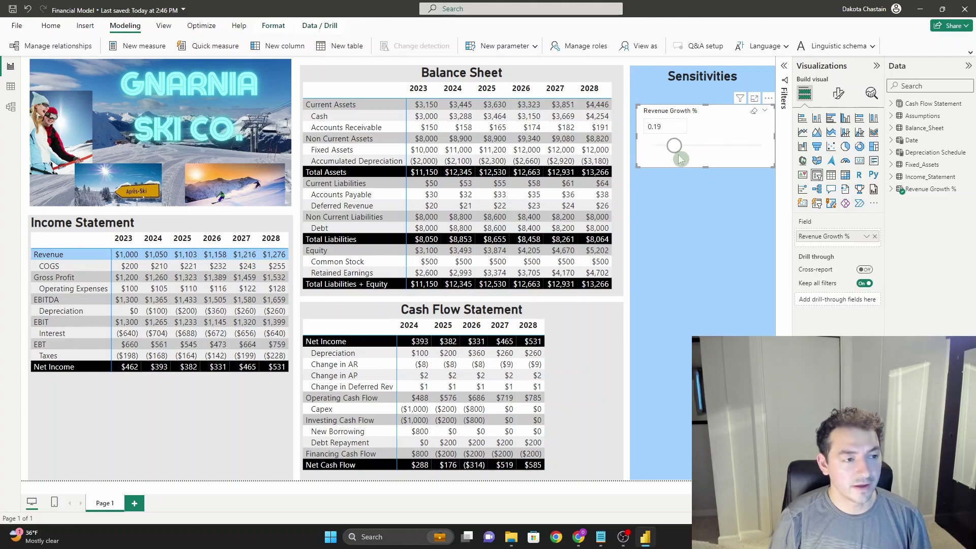
click(672, 127)
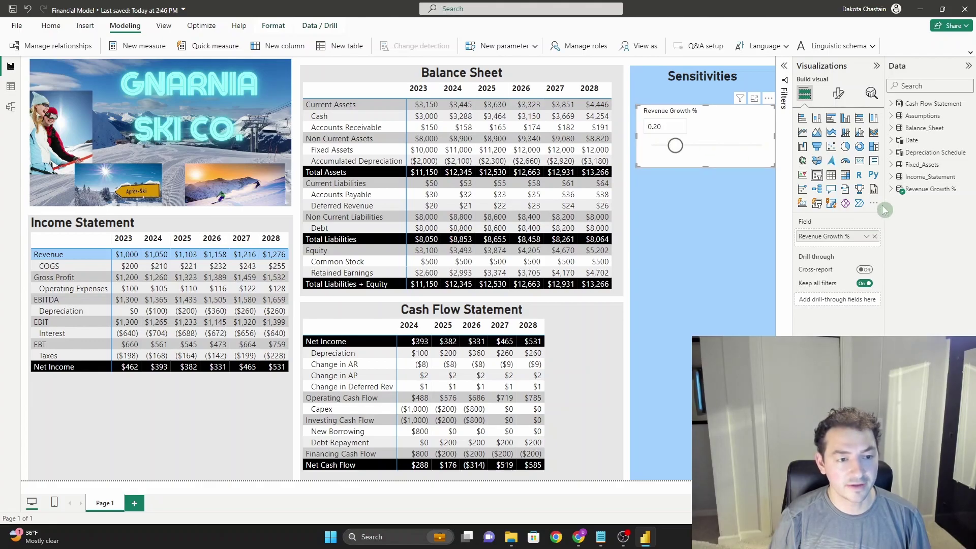
Step: Cap the Revenue Growth % series at GENERATESERIES(0, .5, 0.01) and move the slider to 0.49
click(891, 192)
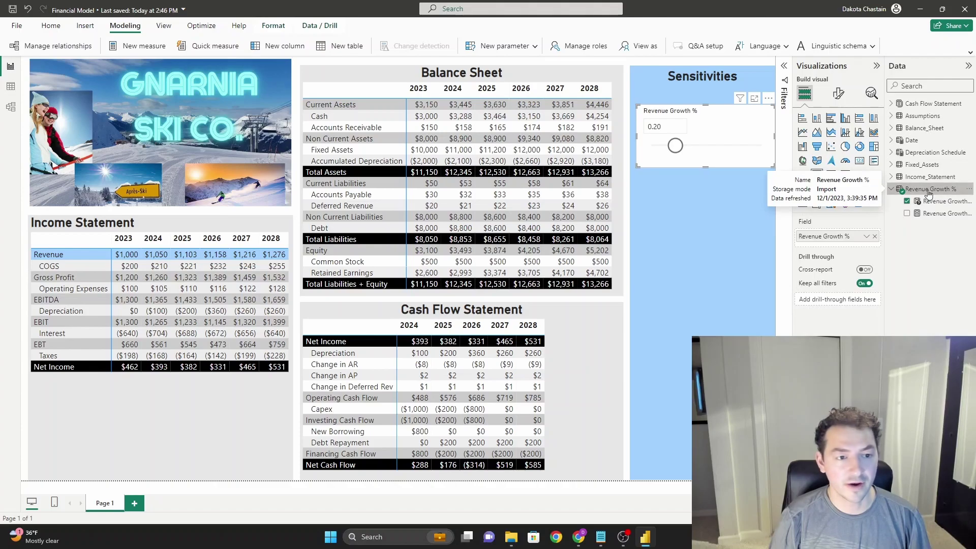
click(929, 190)
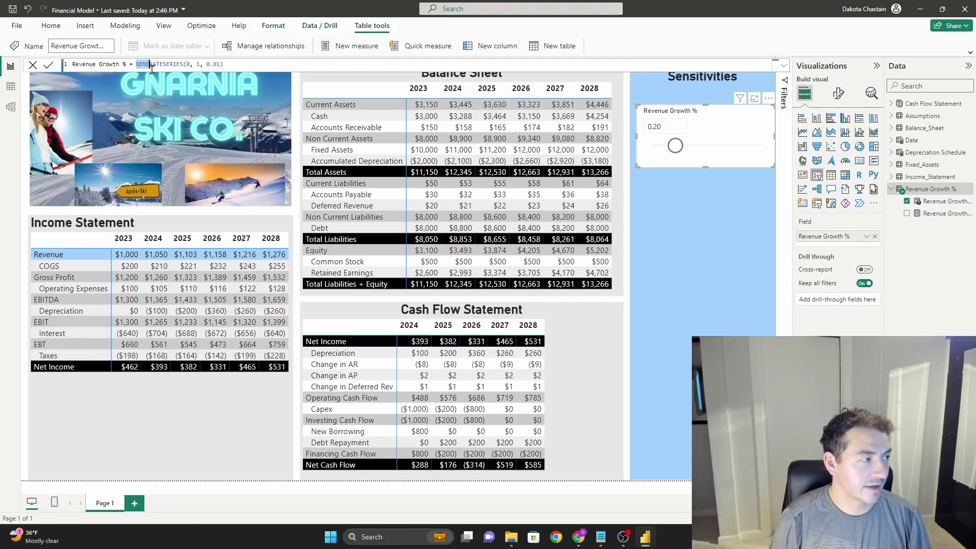
drag(152, 68, 183, 67)
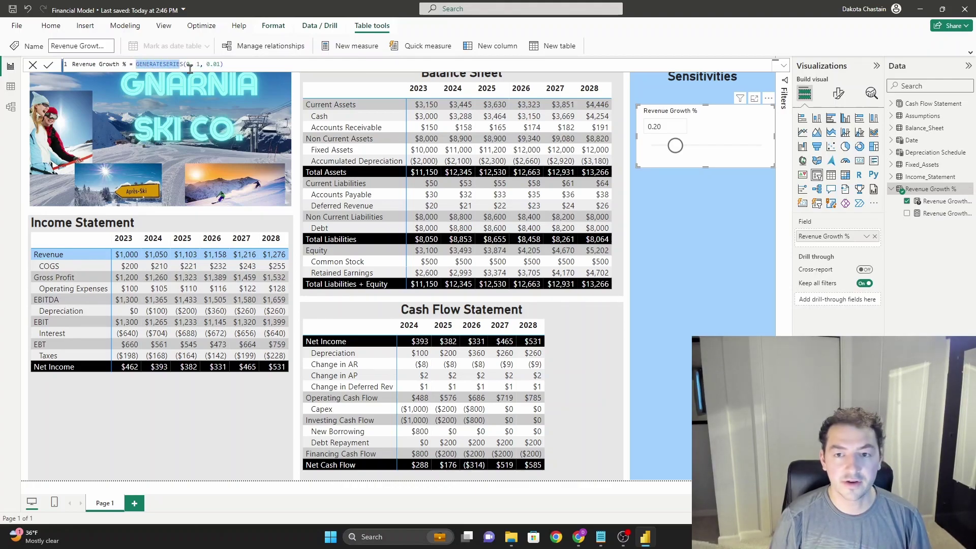
click(190, 65)
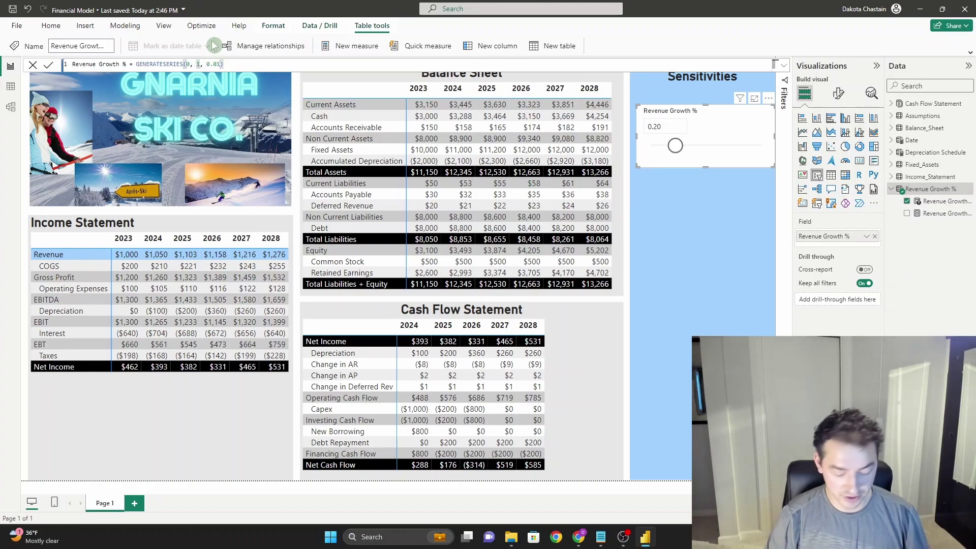
key(Return)
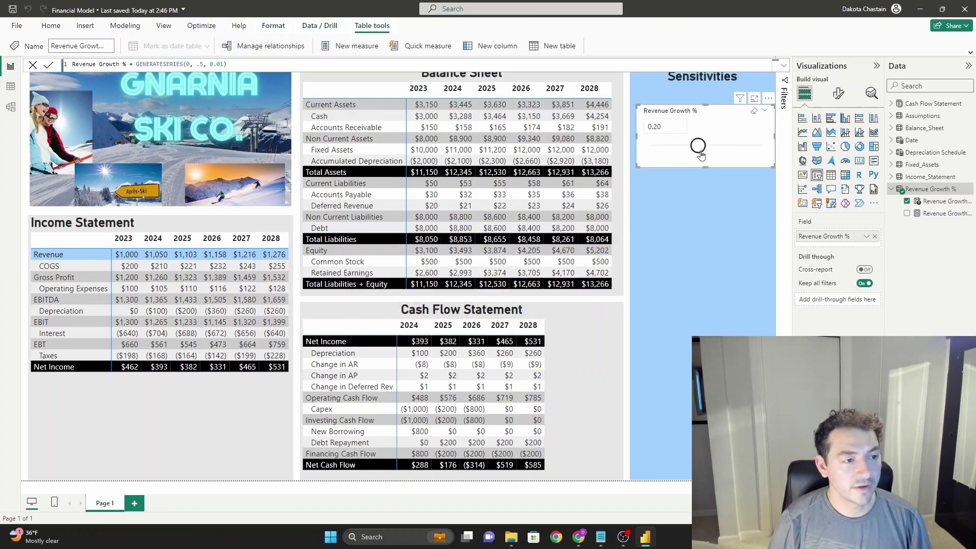
drag(700, 154, 770, 150)
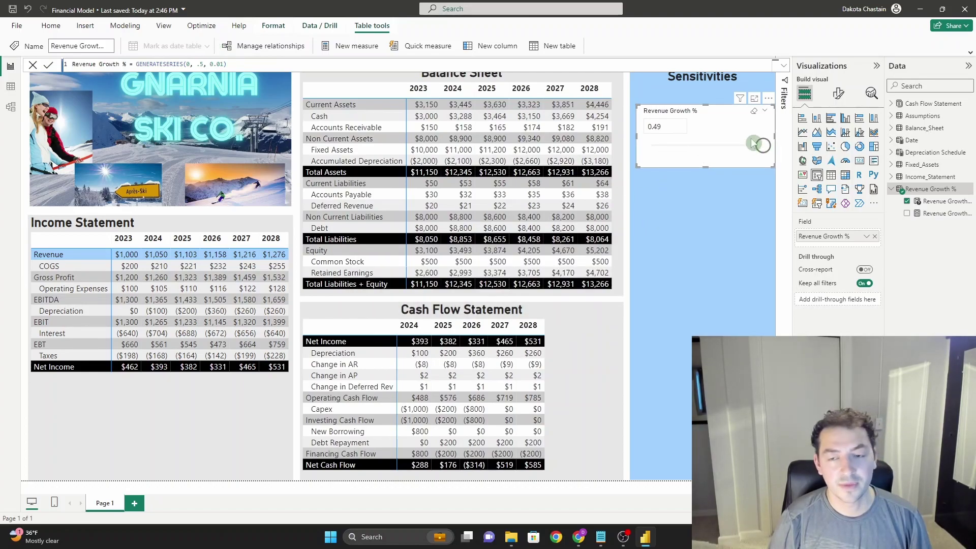
Step: Restore the series formula to GENERATESERIES(0, 1, 0.01)
click(207, 63)
key(BackSpace)
key(BackSpace)
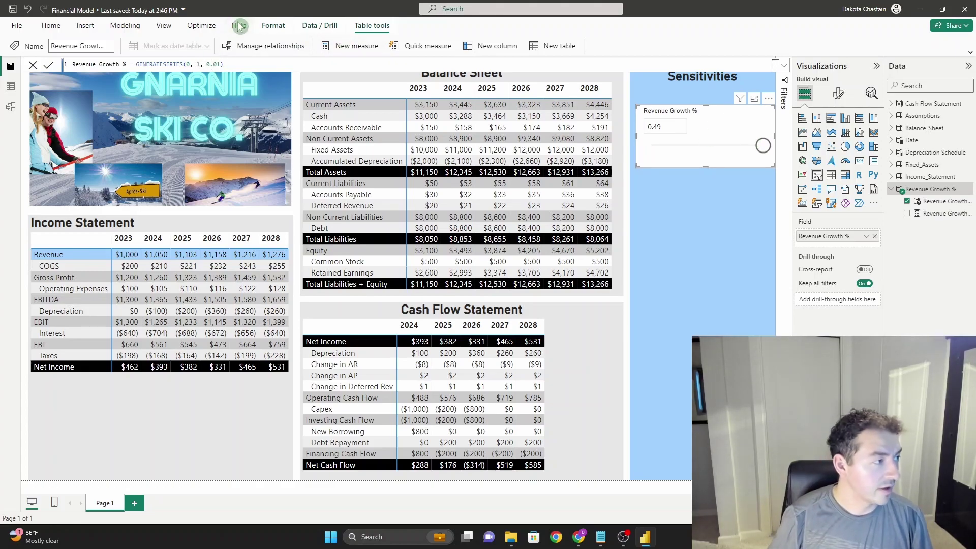
text(1)
key(Return)
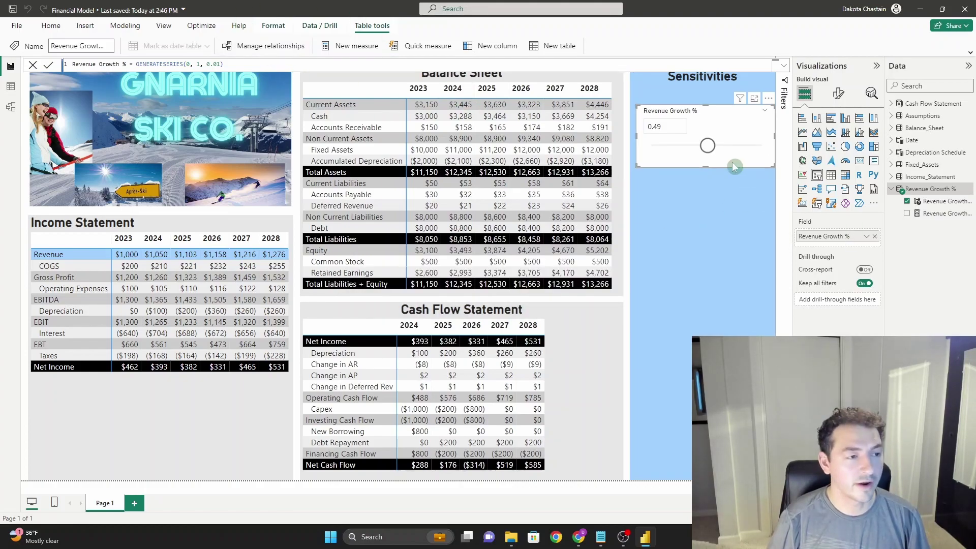
Step: Format the Revenue Growth % column as Percentage with 0 decimals, and its Value measure as Percentage
click(945, 201)
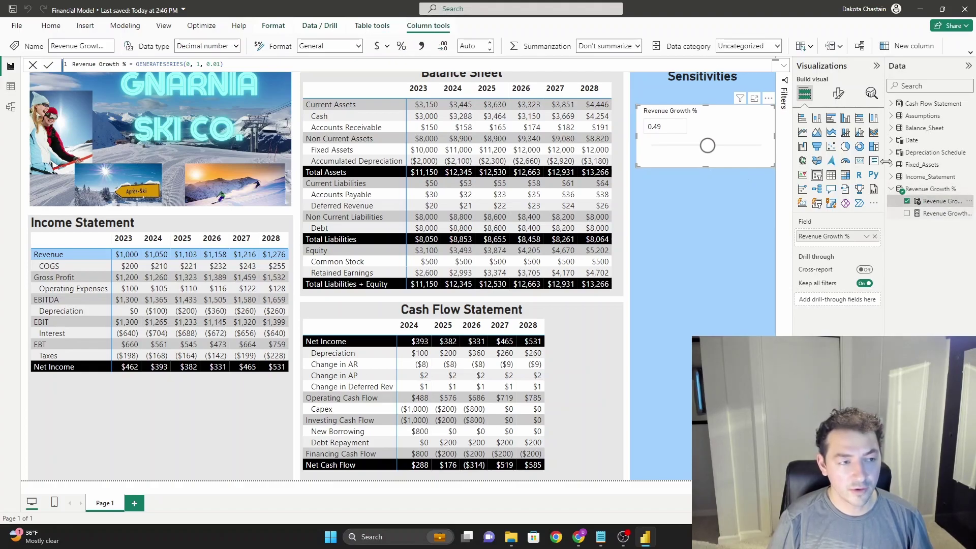
click(401, 46)
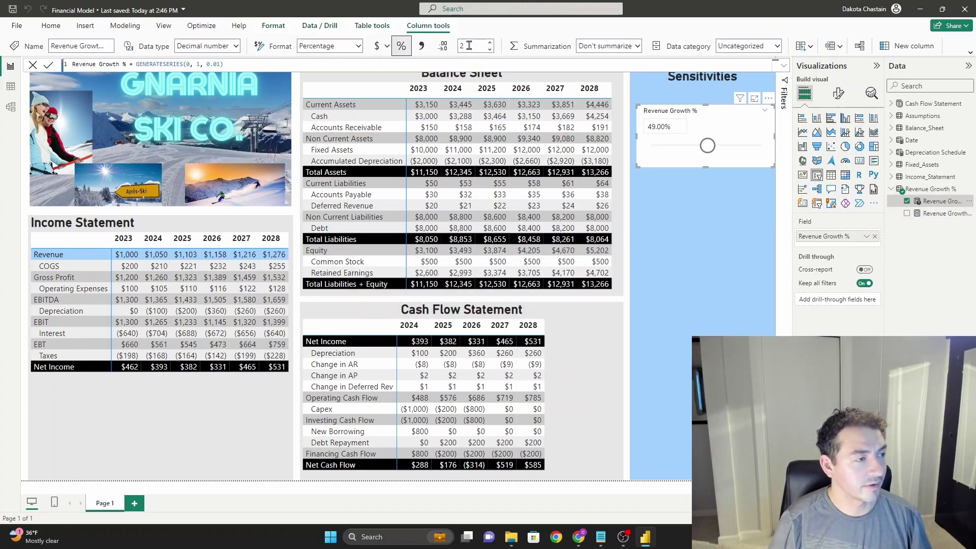
click(468, 46)
click(472, 48)
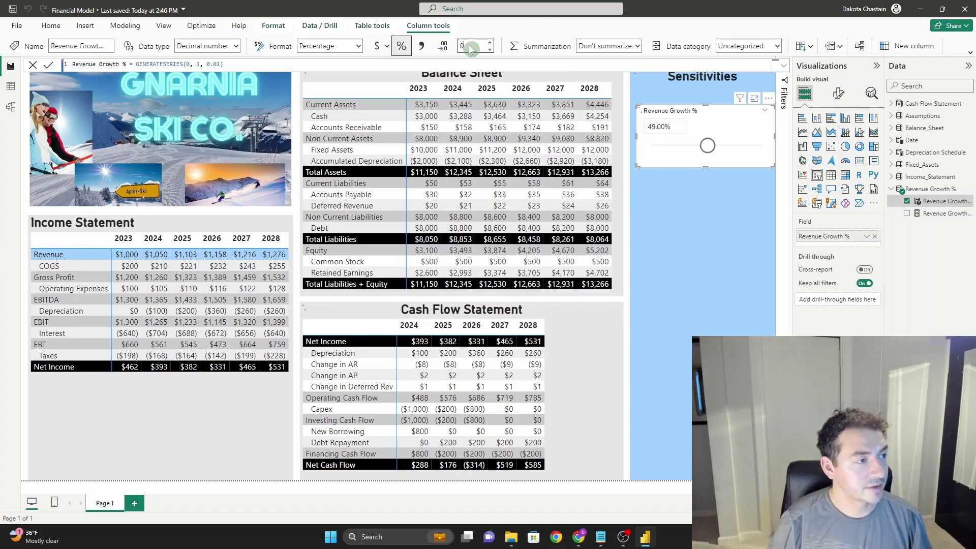
text(0)
key(Return)
click(941, 213)
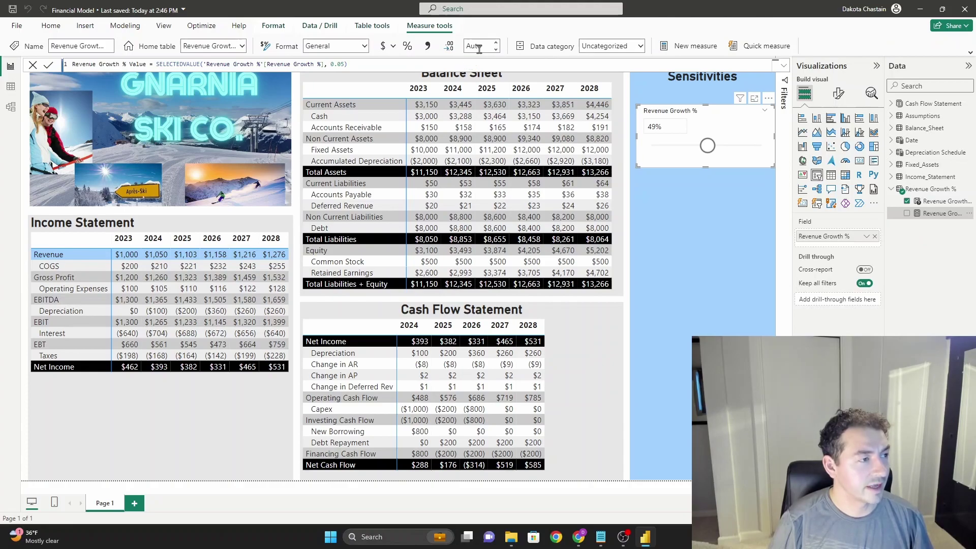
click(408, 46)
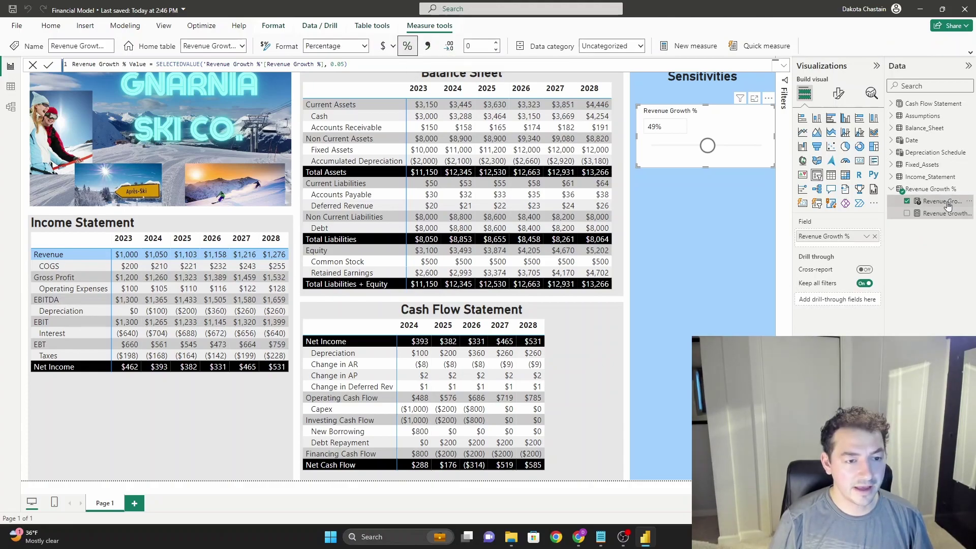
Step: Check the Revenue Growth % table rows in Table view, then return to Report view
click(947, 202)
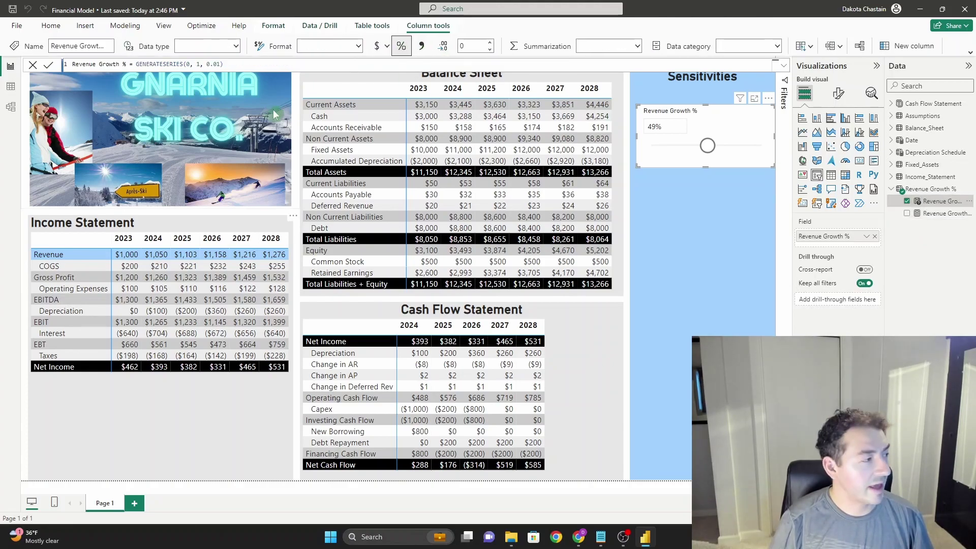
click(12, 89)
click(903, 189)
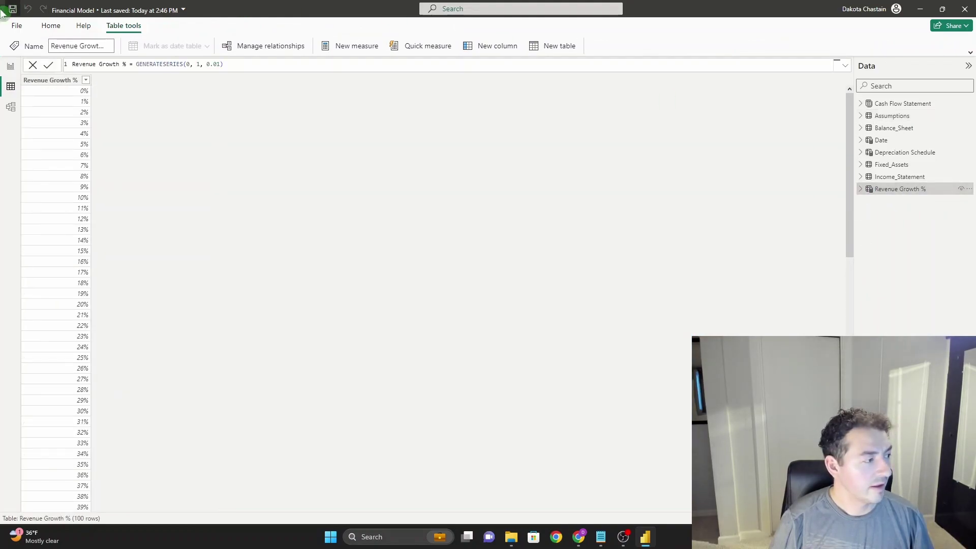
scroll(82, 180, down, 1)
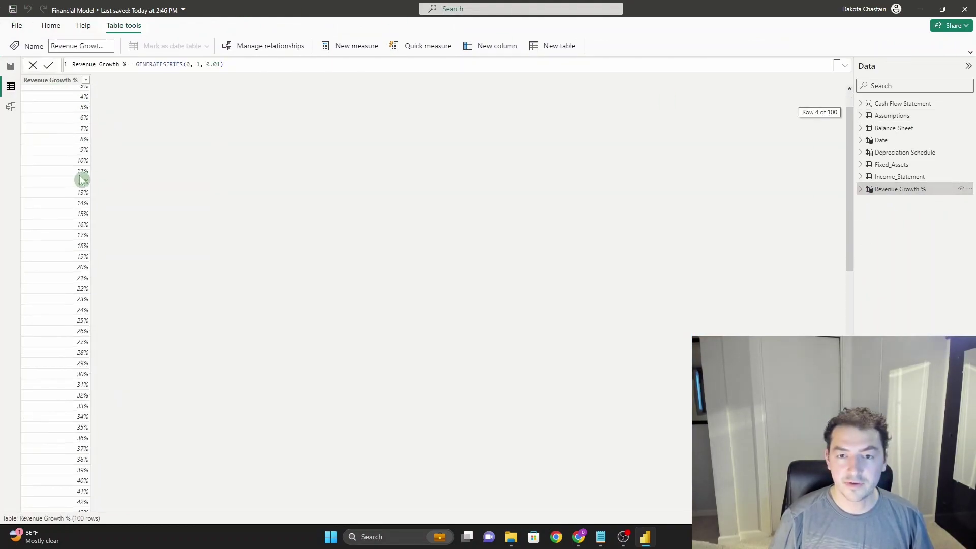
scroll(81, 180, down, 15)
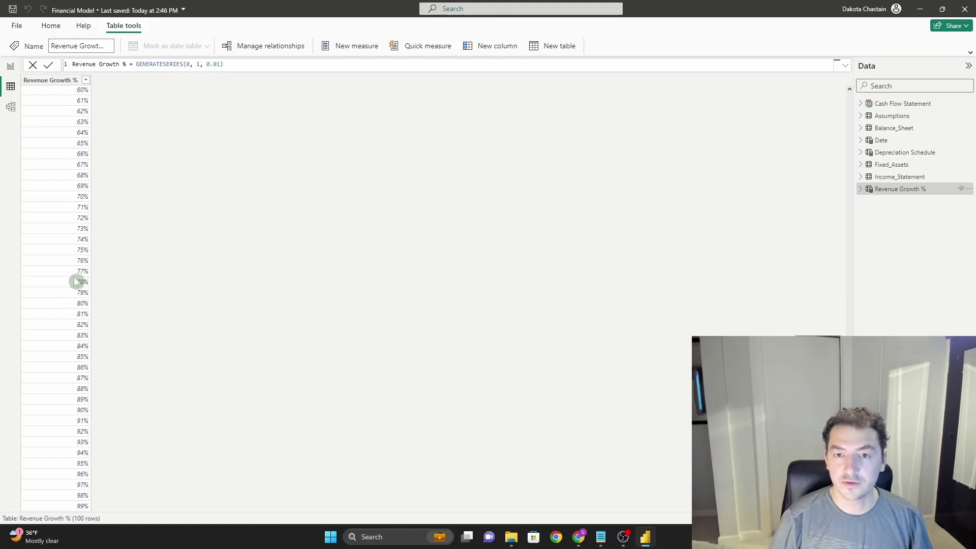
scroll(75, 282, up, 11)
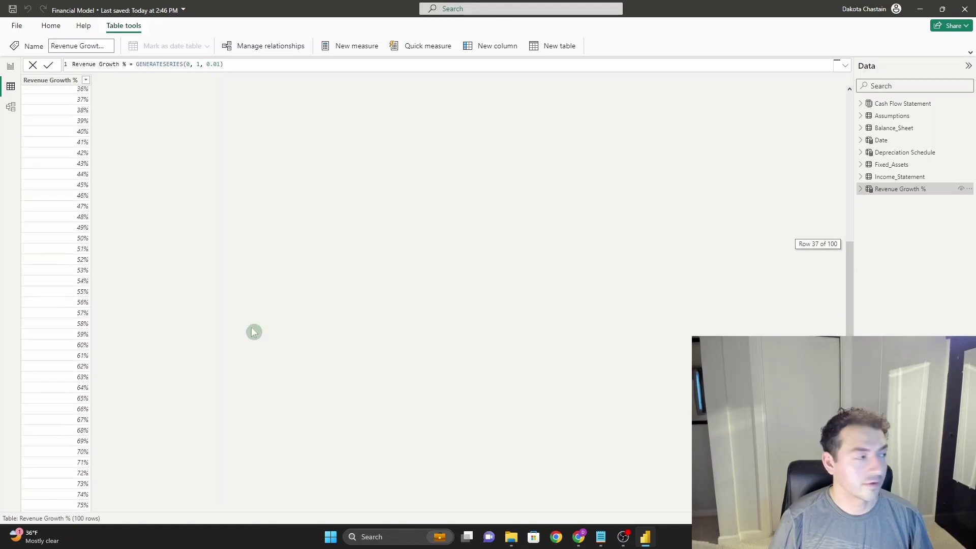
click(11, 67)
click(930, 213)
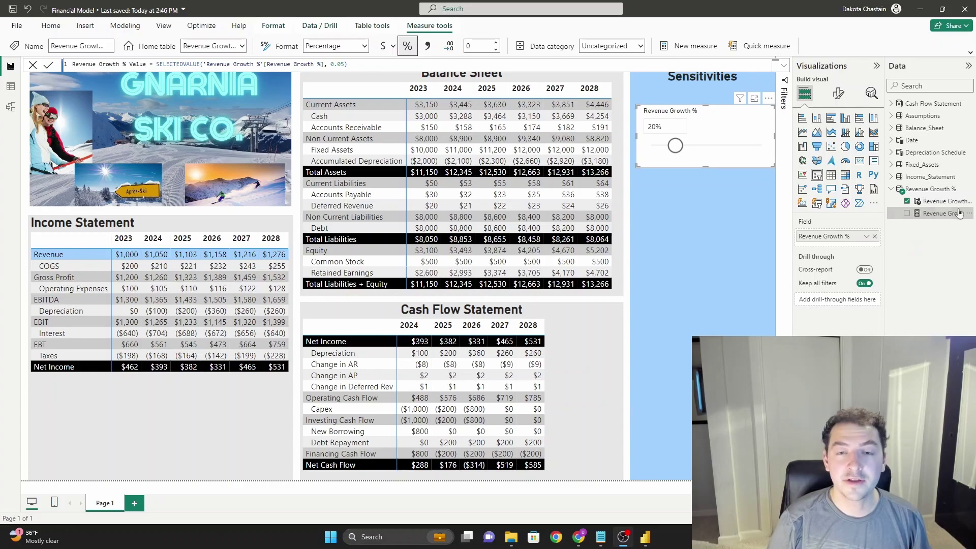
Step: In the Revenue measure, replace the Assumptions growth lookup with 'Revenue Growth %'[Revenue Growth % Value]
click(891, 178)
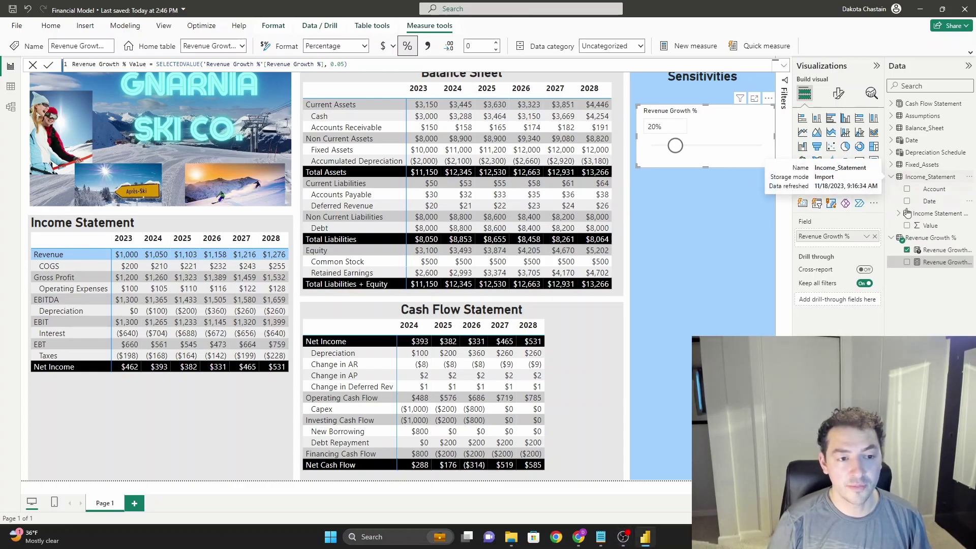
click(899, 214)
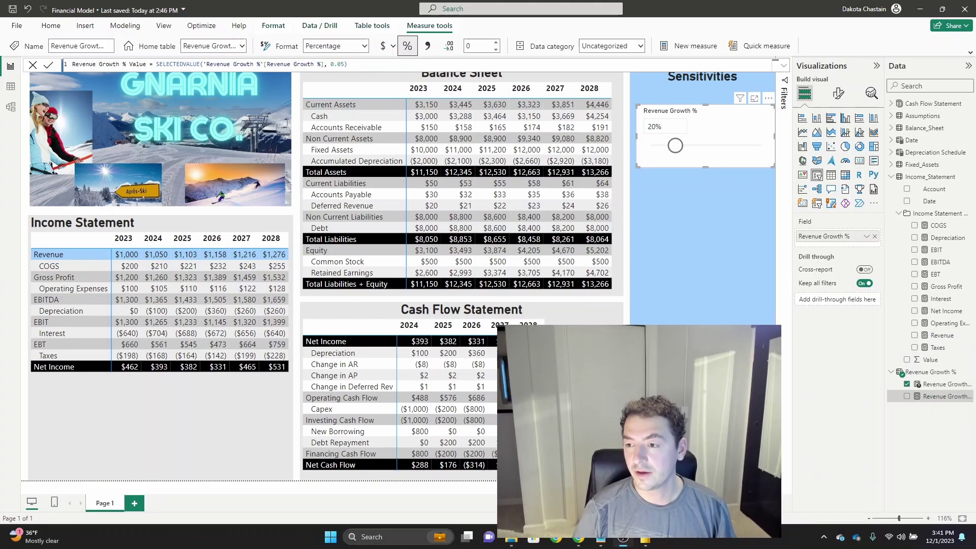
click(942, 335)
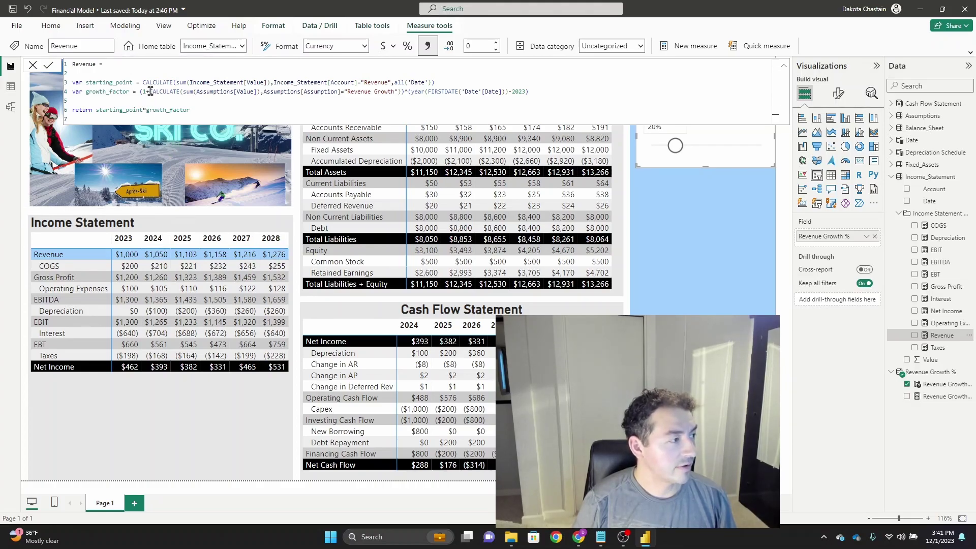
drag(149, 91, 274, 97)
drag(360, 100, 405, 92)
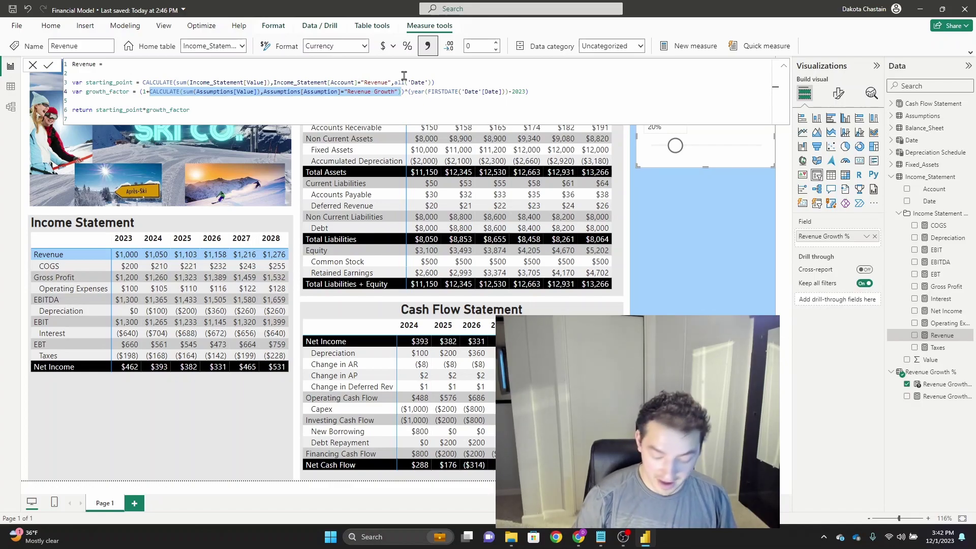
key(BackSpace)
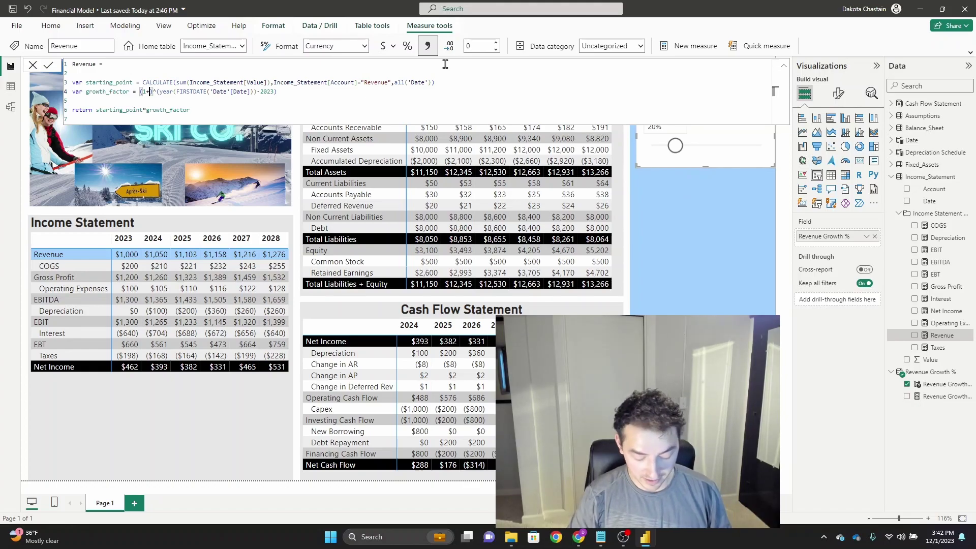
text(reve)
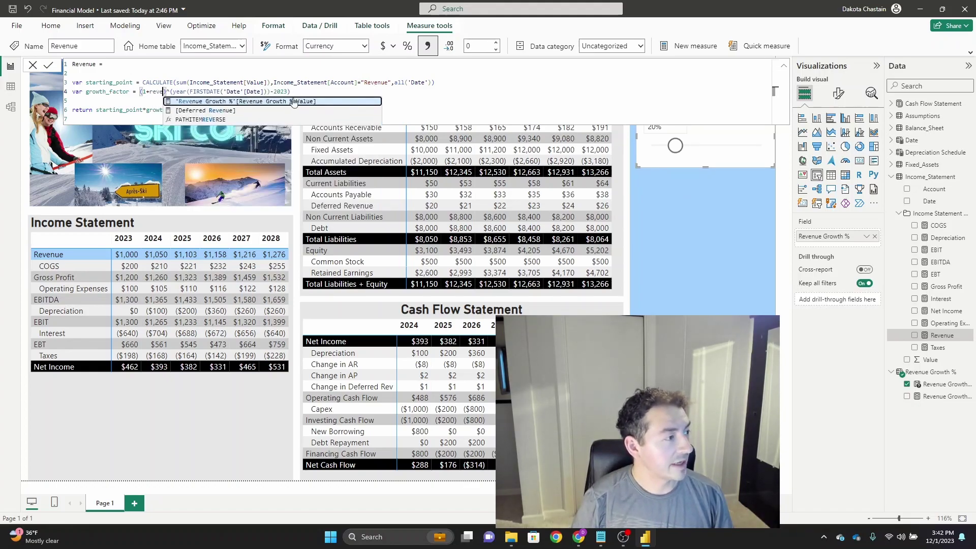
click(293, 101)
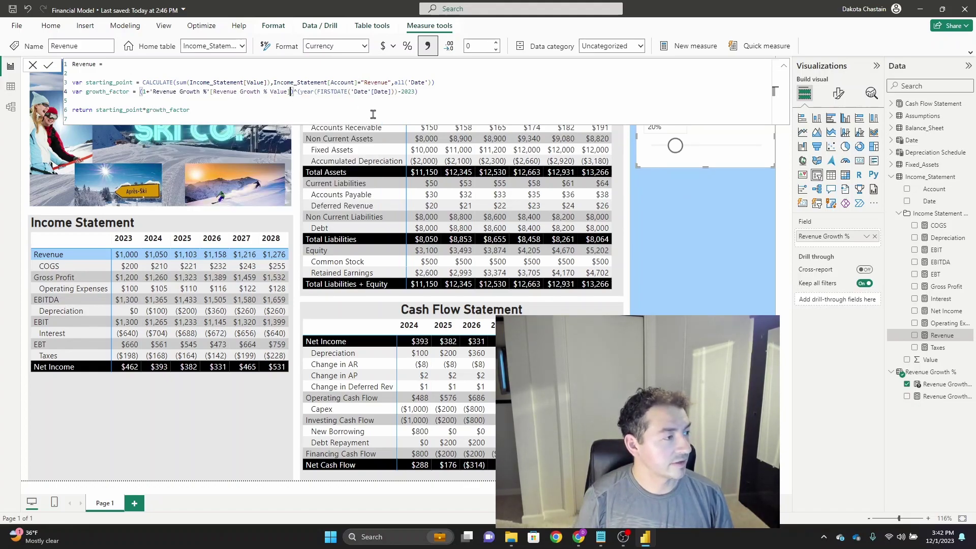
click(783, 65)
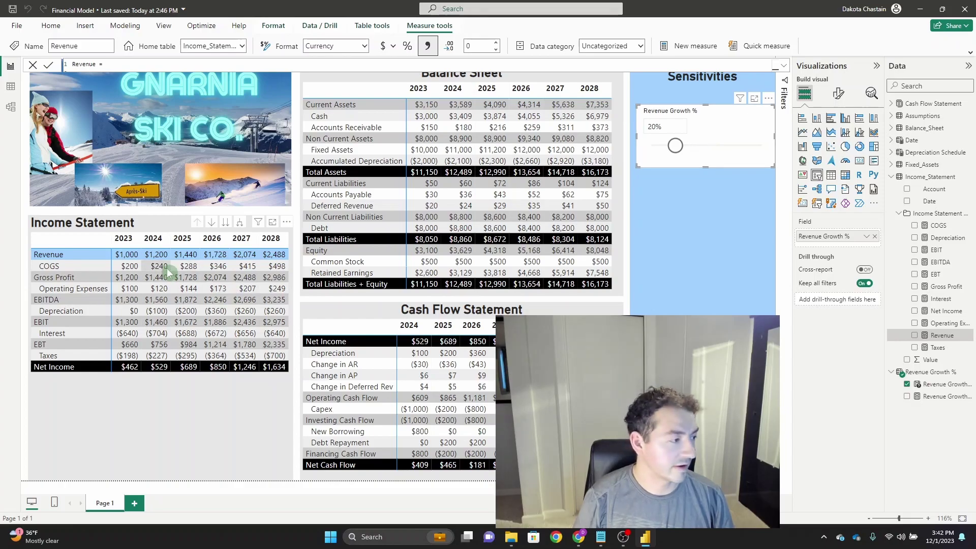
Step: Try revenue growth at 30%, then settle it at 18%
drag(675, 147, 685, 152)
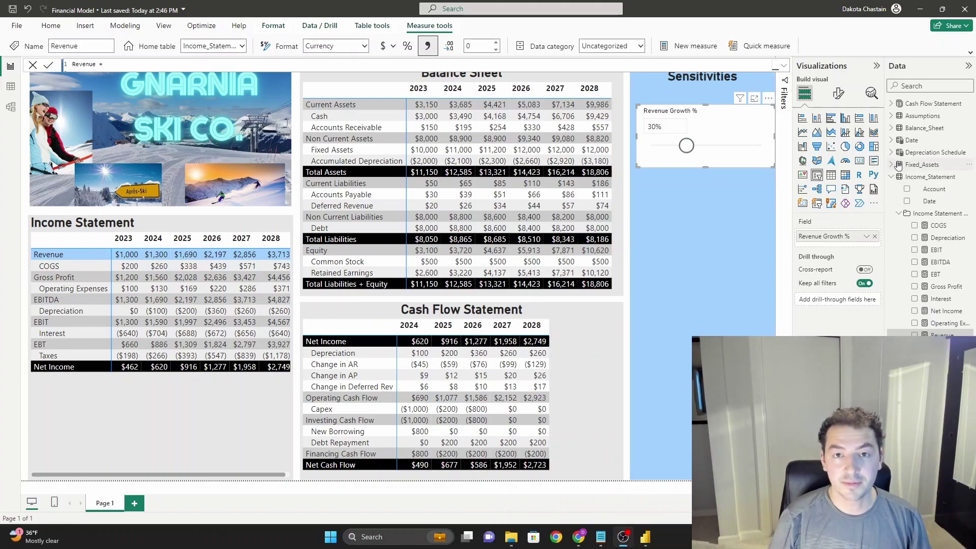
drag(686, 146, 669, 148)
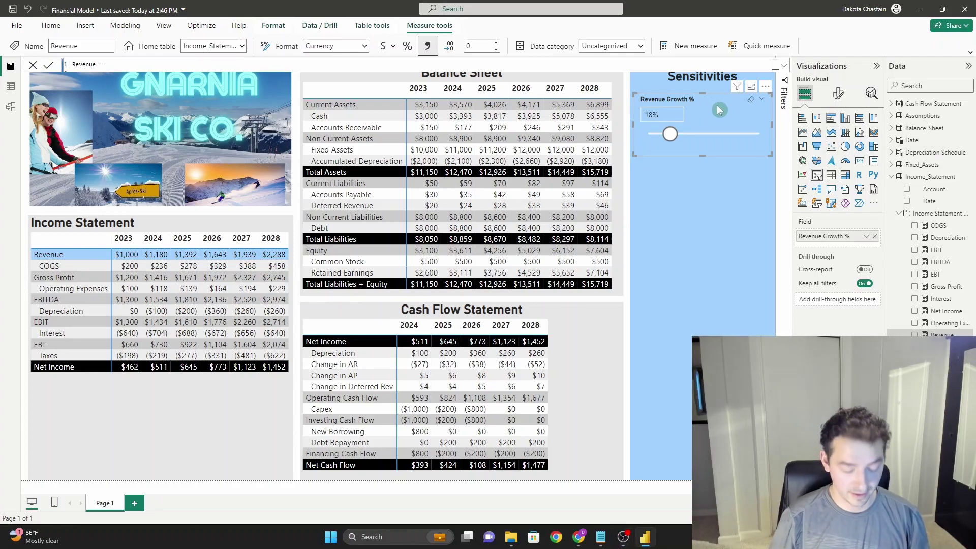
click(691, 229)
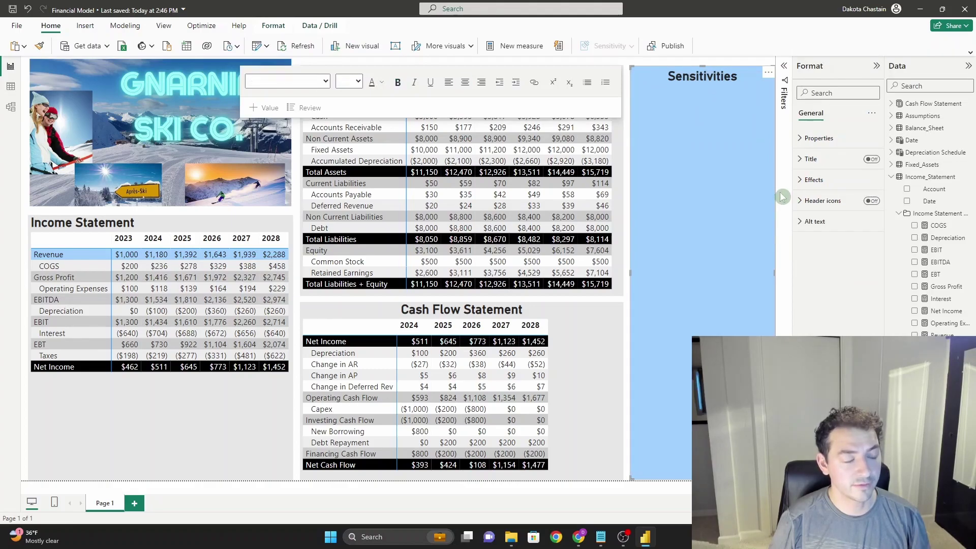
click(626, 273)
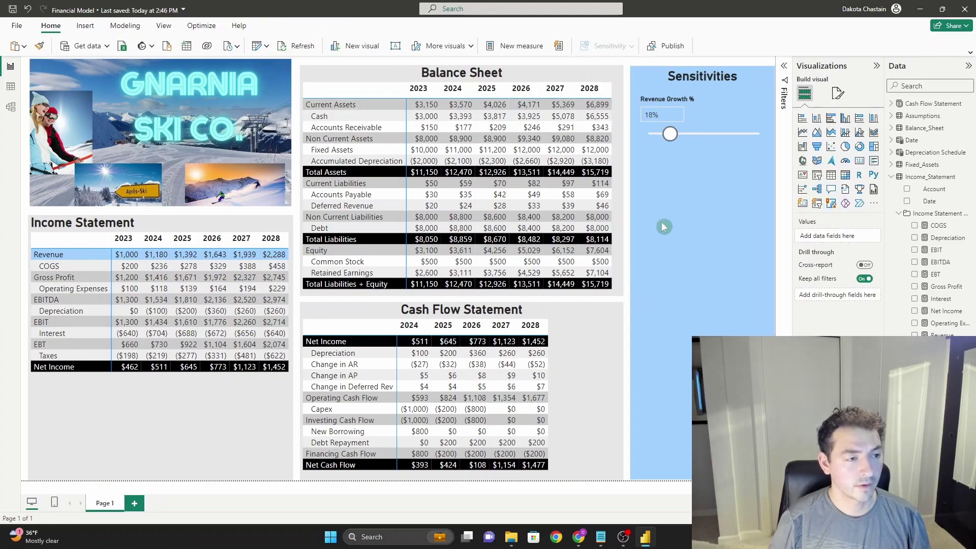
Step: Duplicate the Revenue Growth % slicer and place the copy below the original
click(692, 194)
key(ctrl+c)
key(ctrl+v)
drag(676, 125, 713, 175)
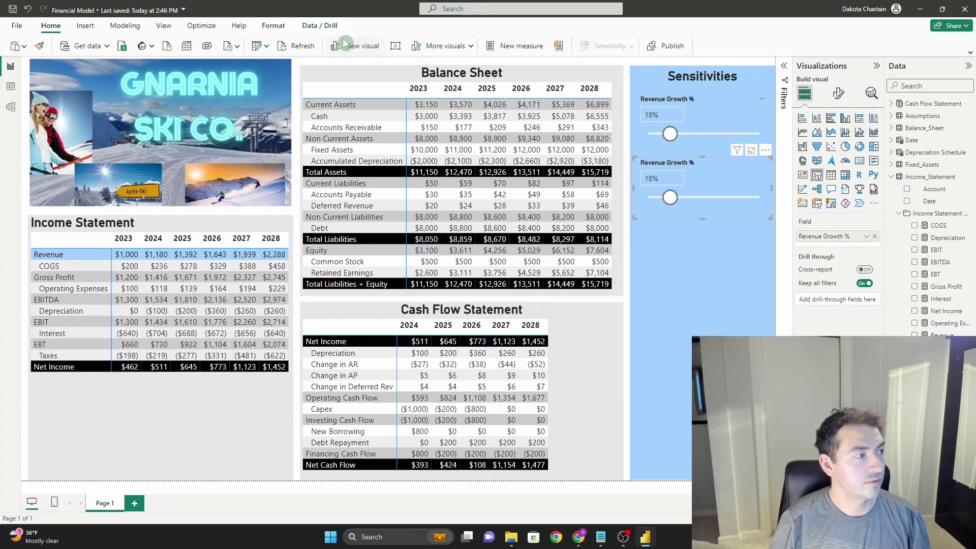
click(131, 26)
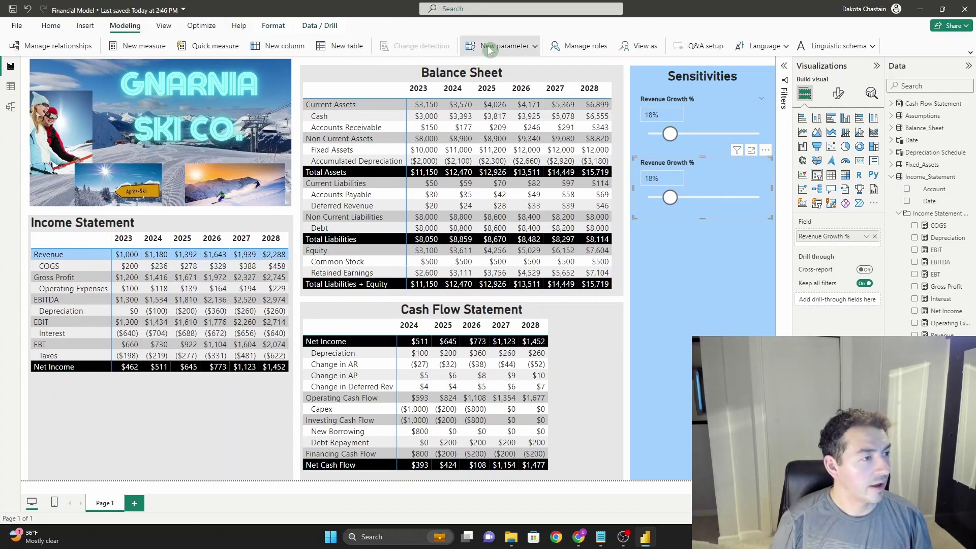
Step: Start a numeric range parameter named Interest Rate with Decimal number data type
click(503, 45)
click(499, 67)
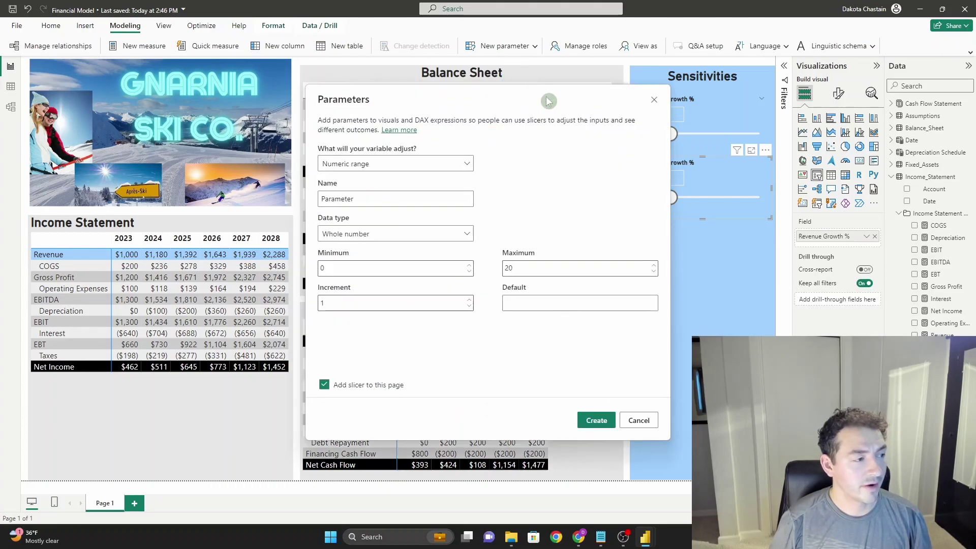
double_click(385, 199)
text(Intere)
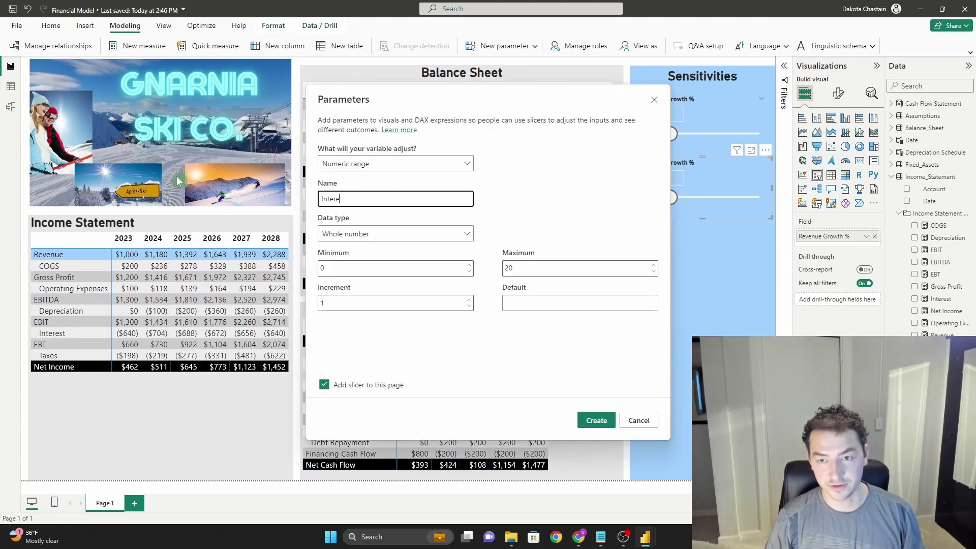
text(st Rate)
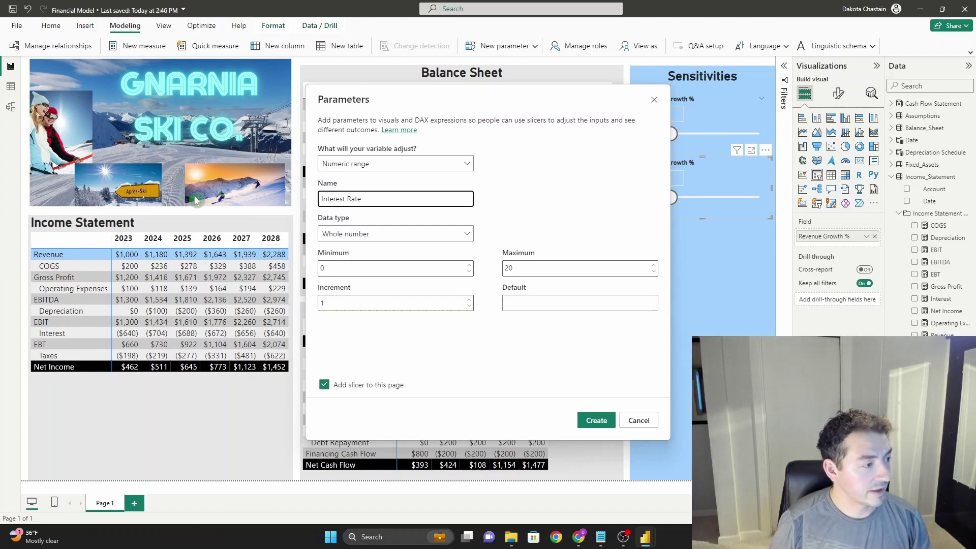
click(366, 234)
click(357, 268)
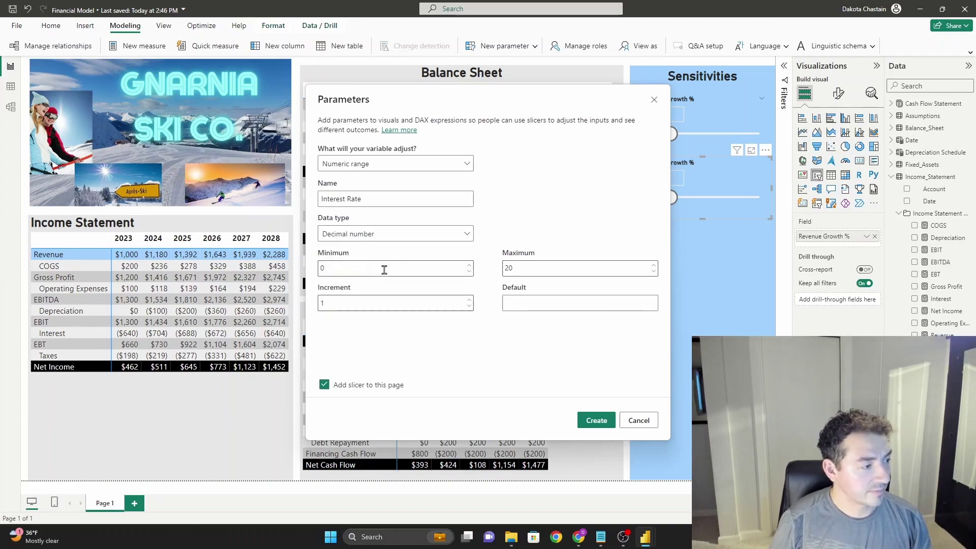
Step: Set maximum .2, increment .01 and default .07, then create the parameter
double_click(522, 272)
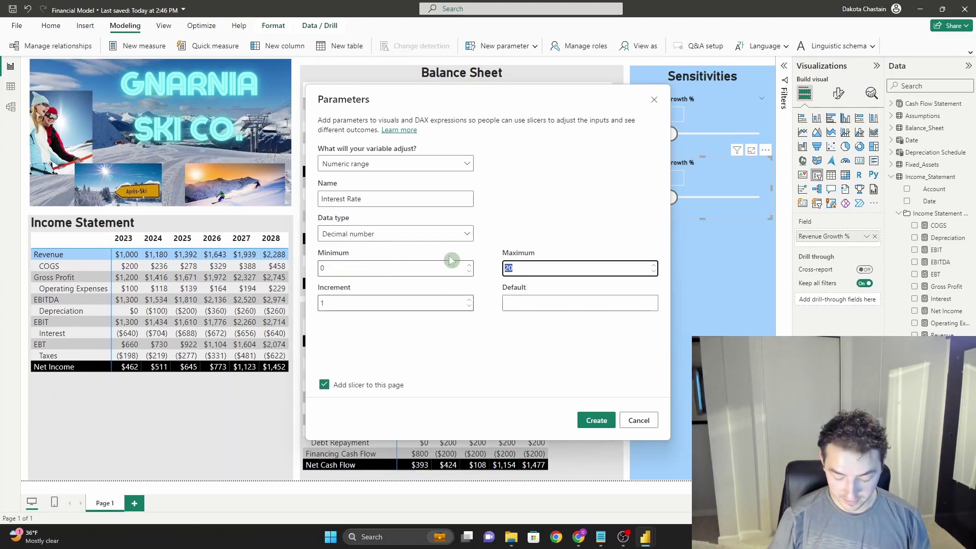
text(.2)
click(361, 302)
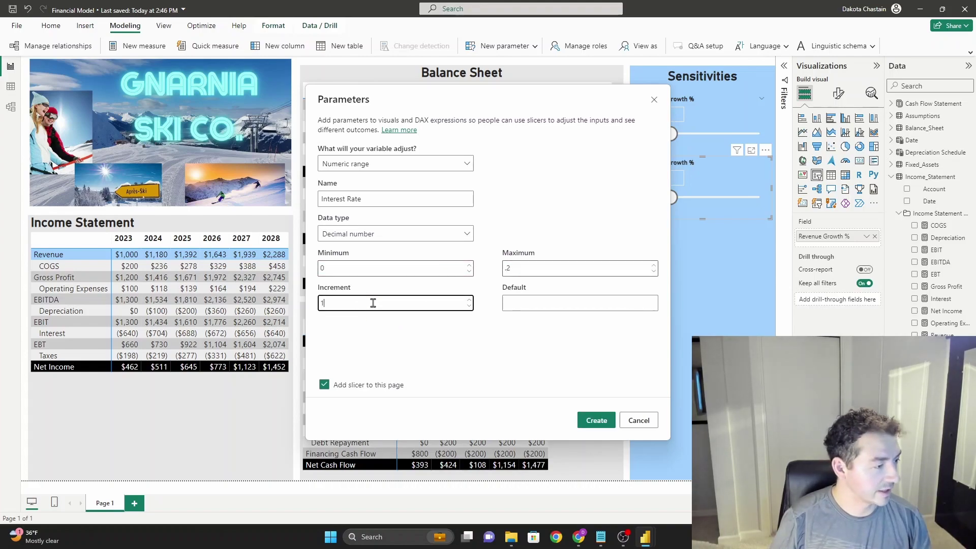
double_click(323, 300)
text(.01)
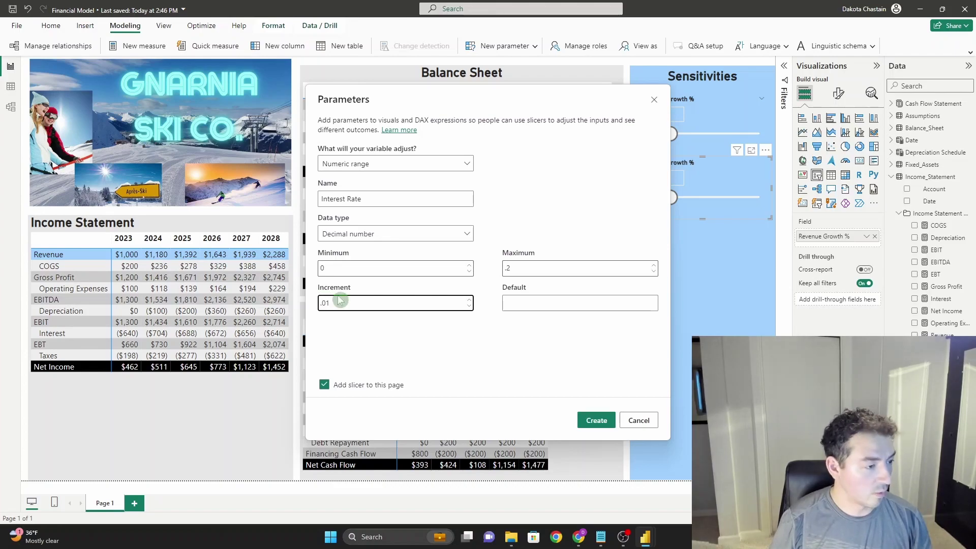
click(562, 300)
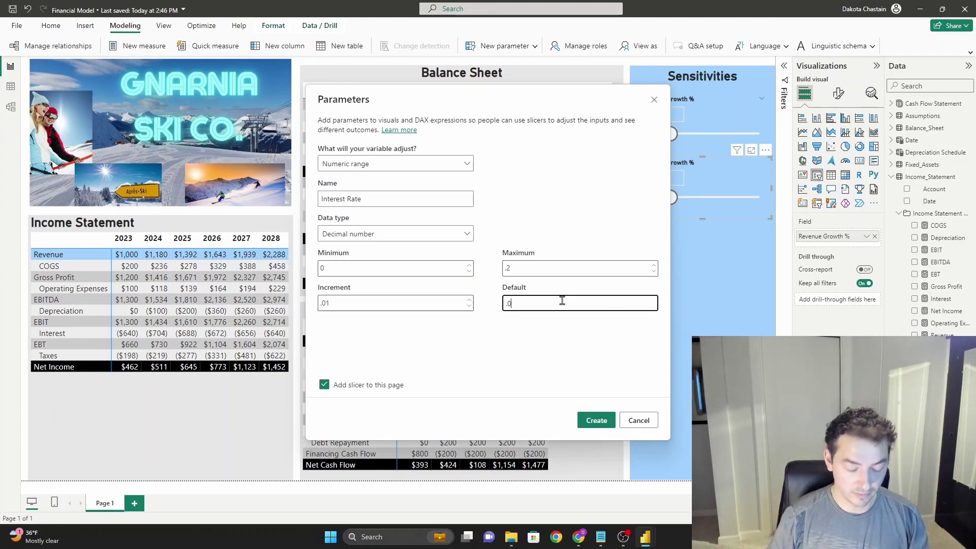
text(.07)
click(361, 399)
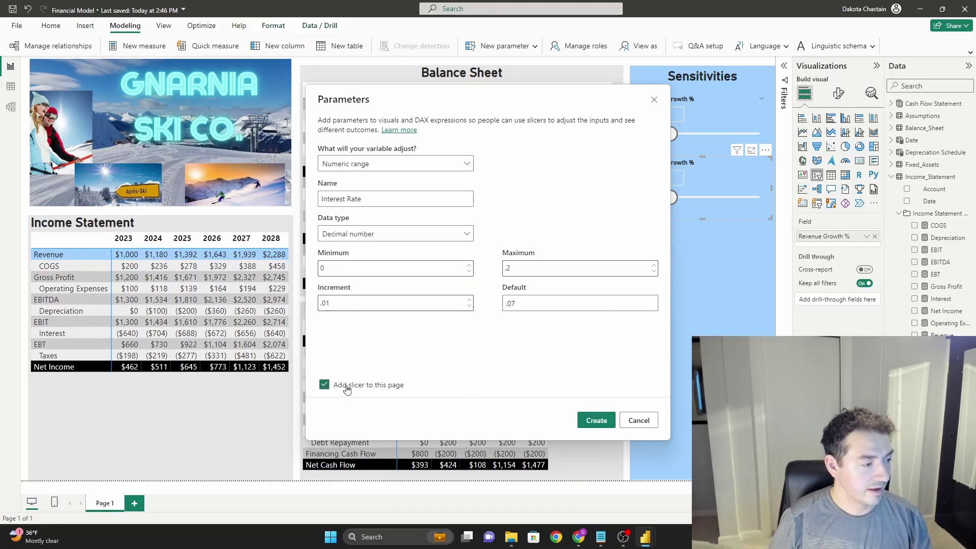
click(595, 421)
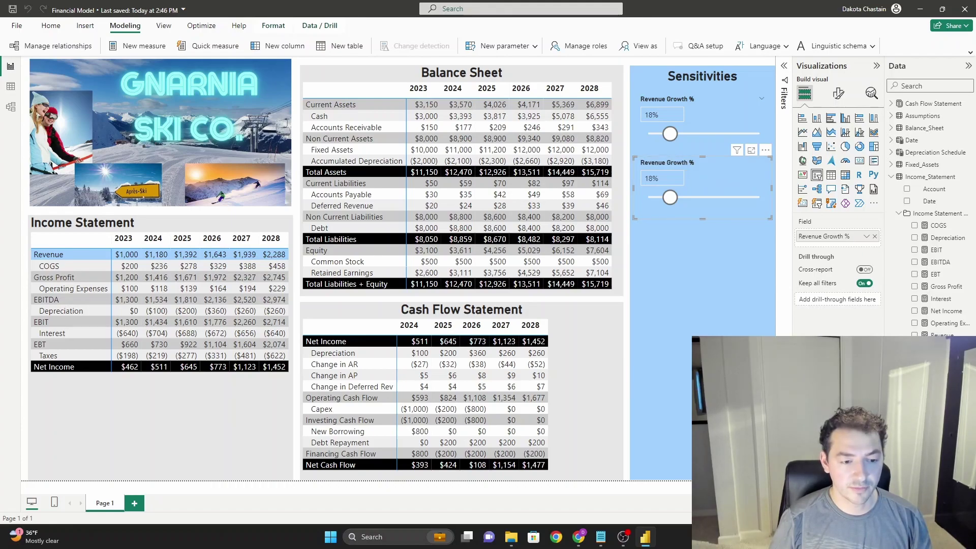
Step: Swap the copied slicer's field from Revenue Growth % to Interest Rate
drag(930, 356, 818, 242)
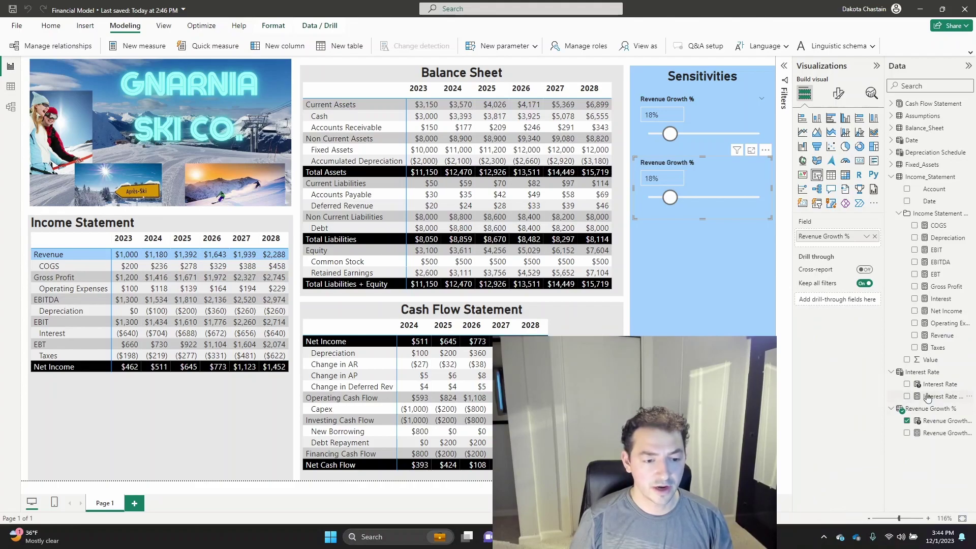
drag(931, 384, 838, 242)
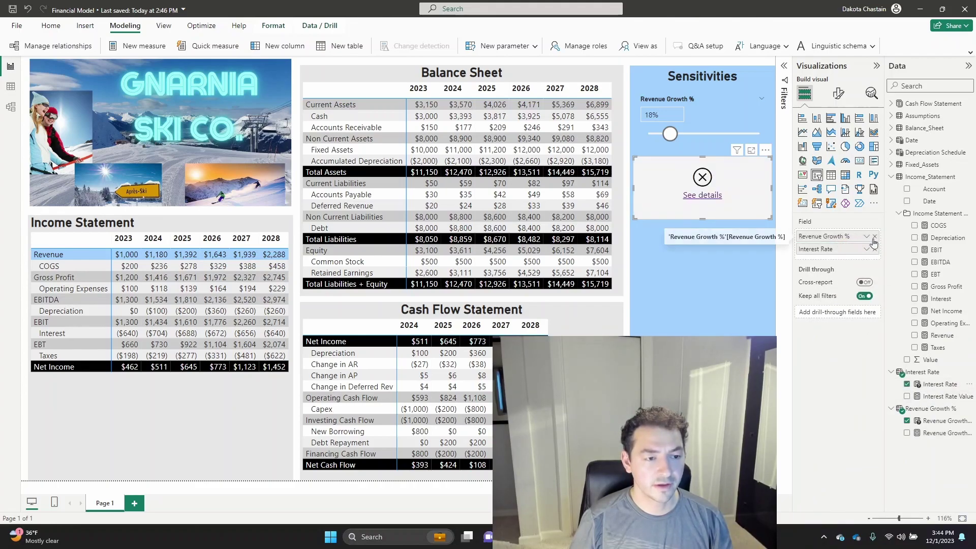
click(875, 237)
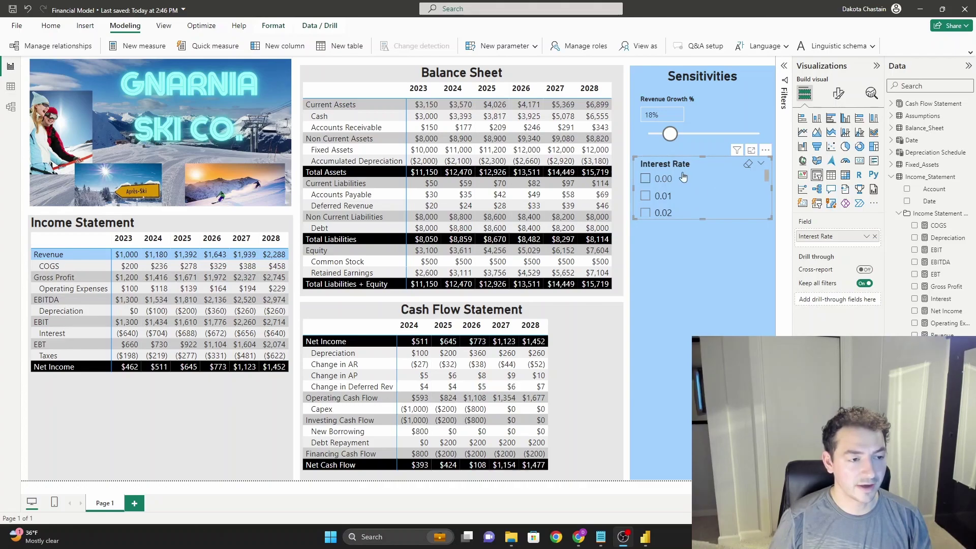
Step: Set the Interest Rate slicer's style to Single value and test dragging the slider
click(838, 101)
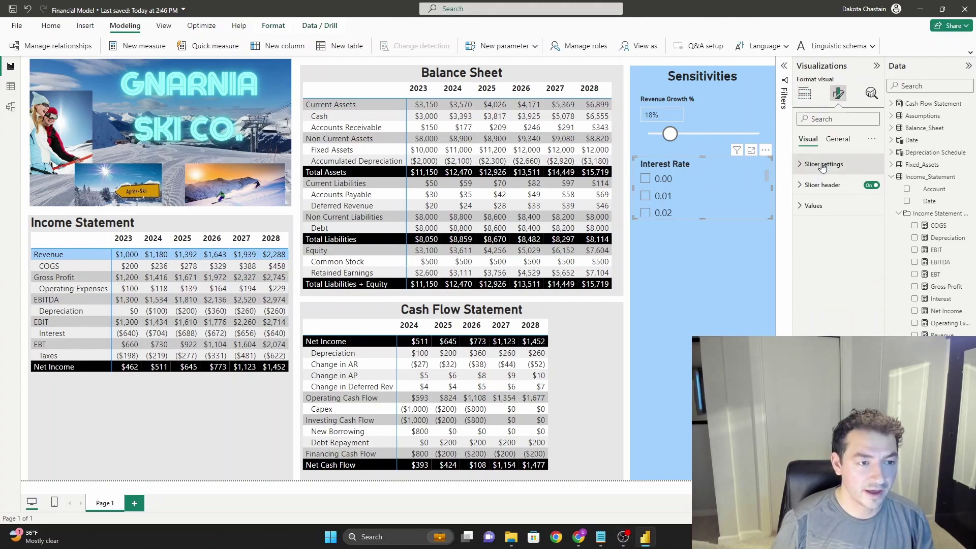
click(823, 168)
click(860, 218)
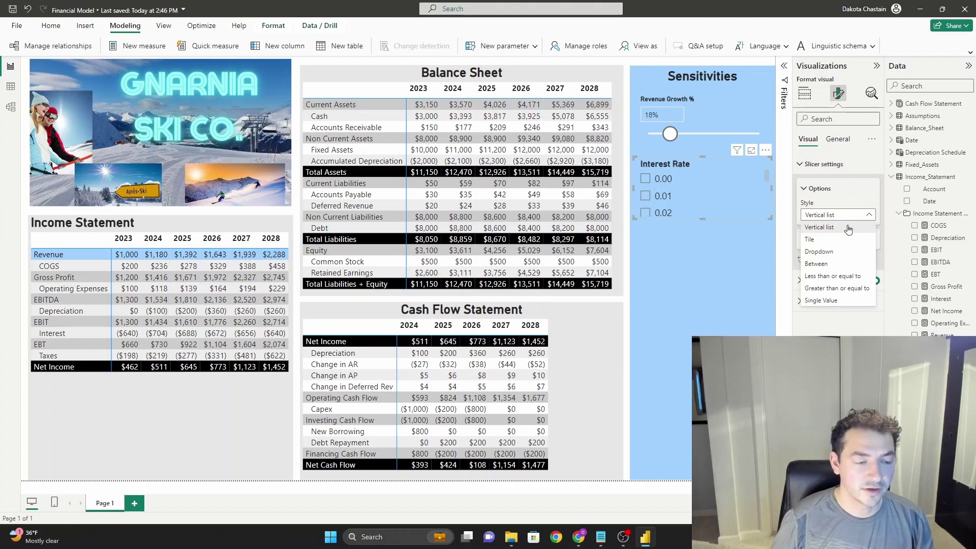
click(828, 304)
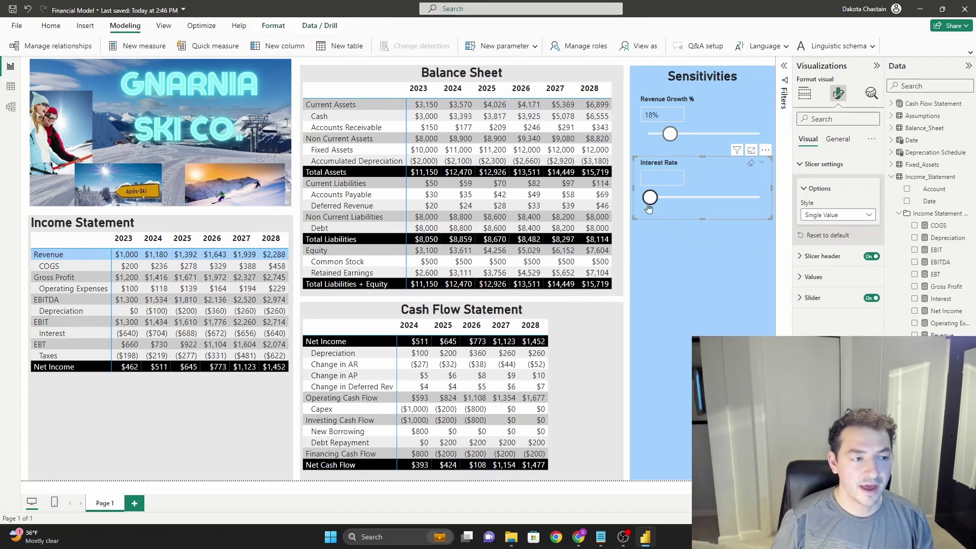
drag(651, 197, 680, 198)
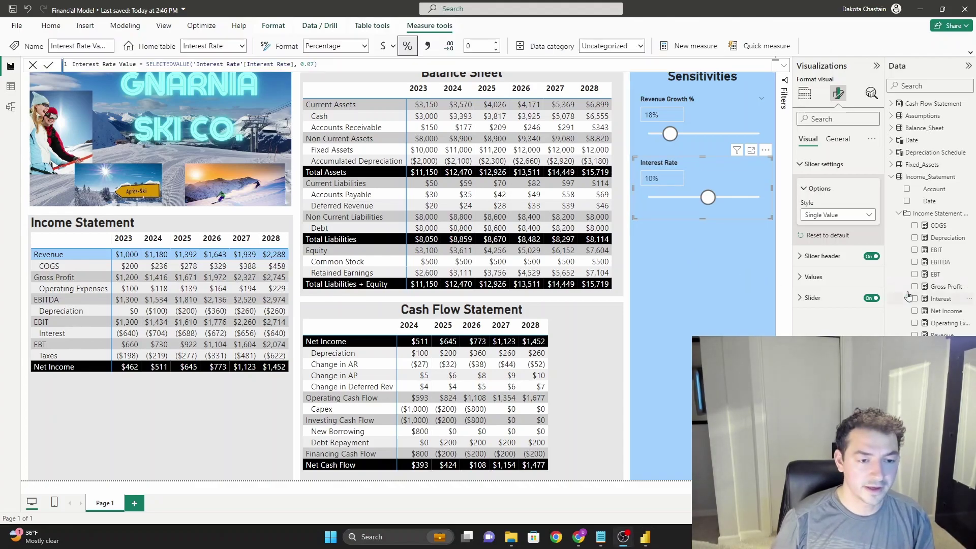
Step: Replace the CALCULATE assumption lookup in the Interest measure with 'Interest Rate'[Interest Rate Value]
click(940, 300)
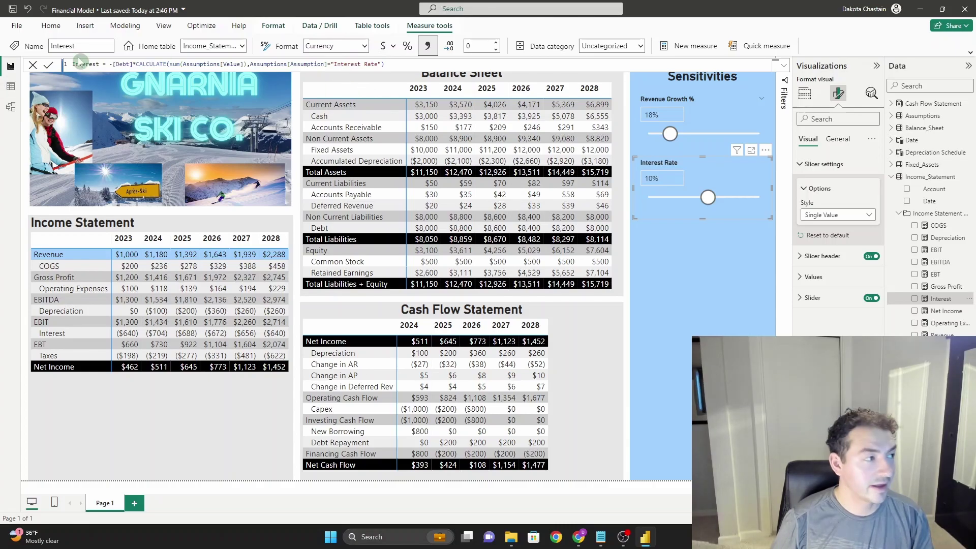
drag(136, 63, 410, 65)
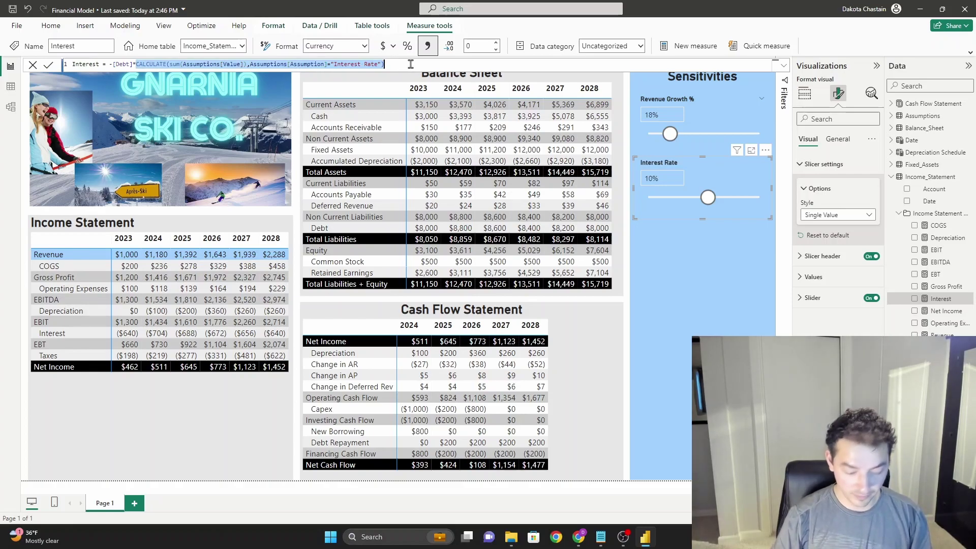
key(BackSpace)
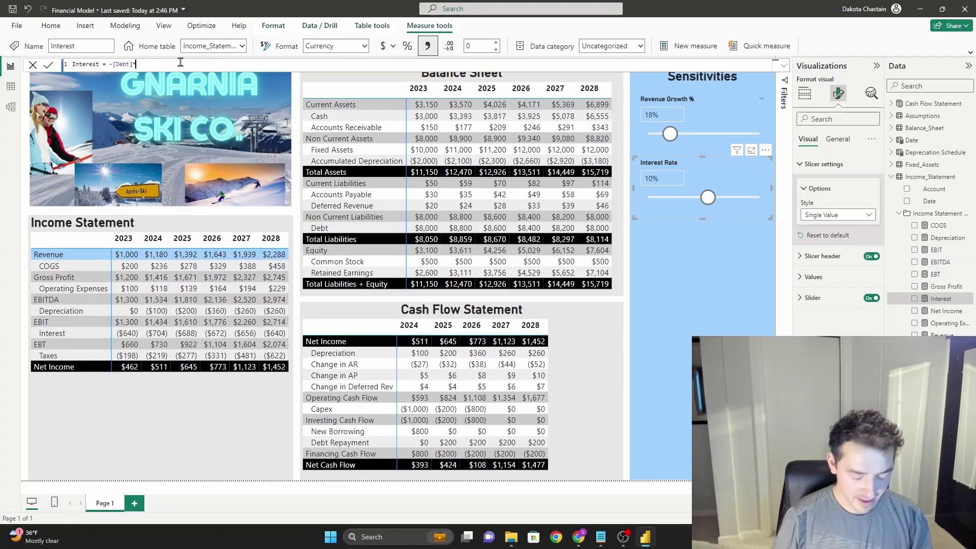
text(intere)
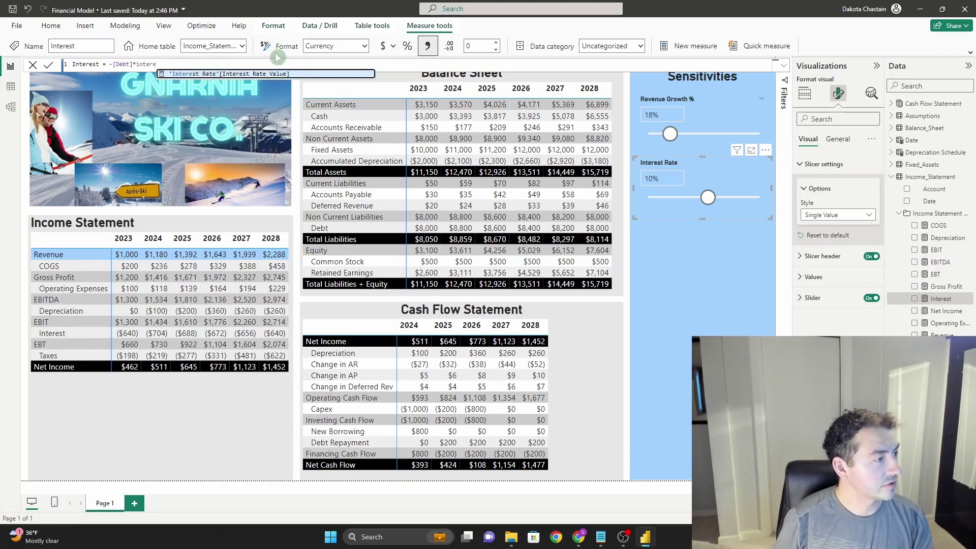
click(270, 76)
key(Return)
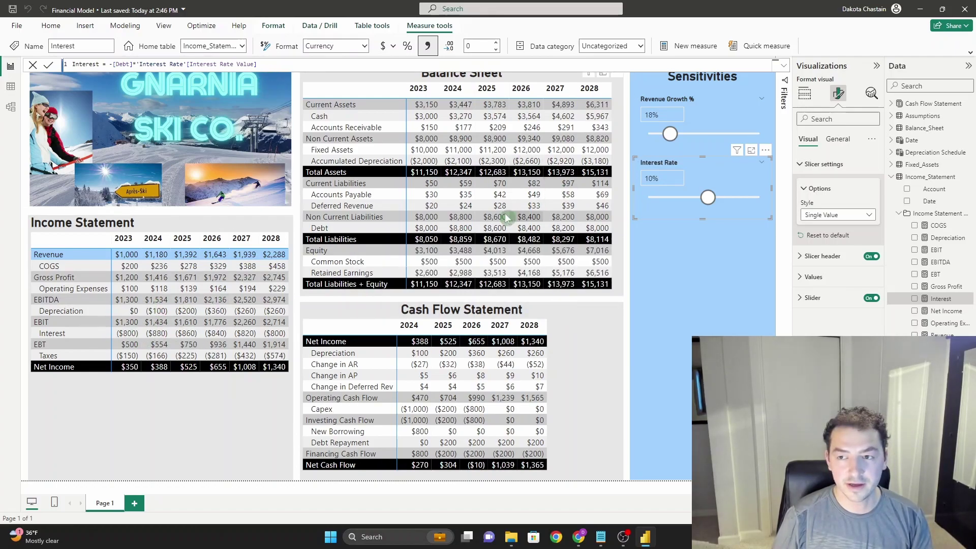
Step: Move the Interest Rate slider up to 15%, then down to 3%
drag(708, 199, 737, 198)
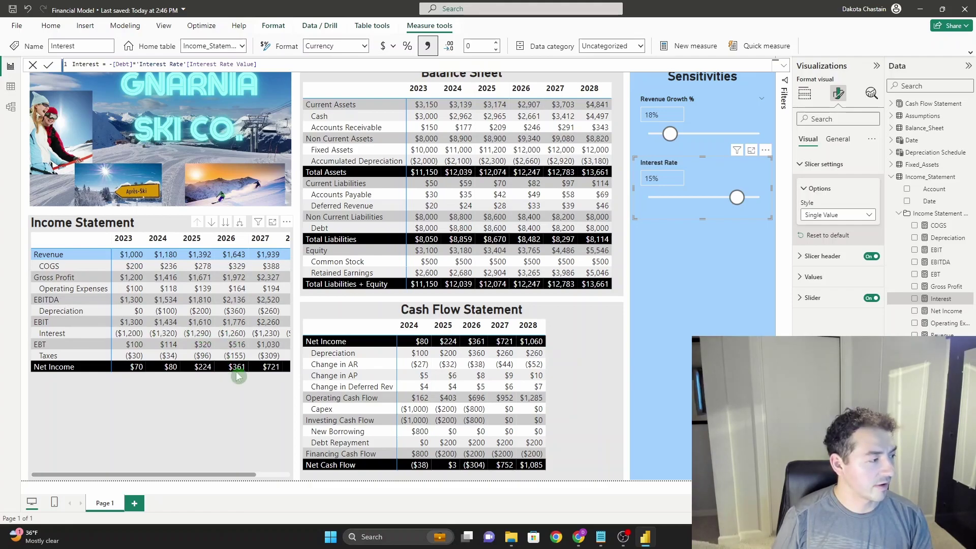
drag(737, 198, 667, 197)
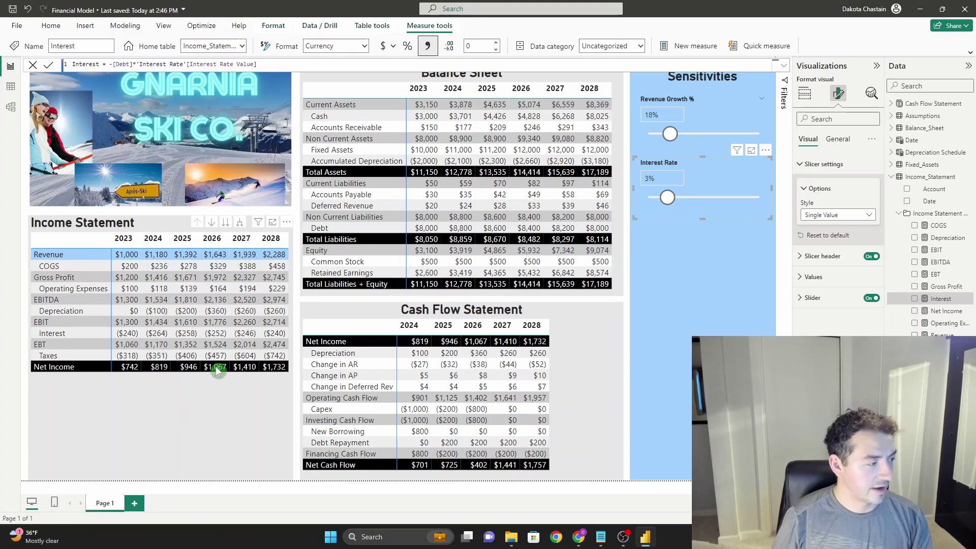